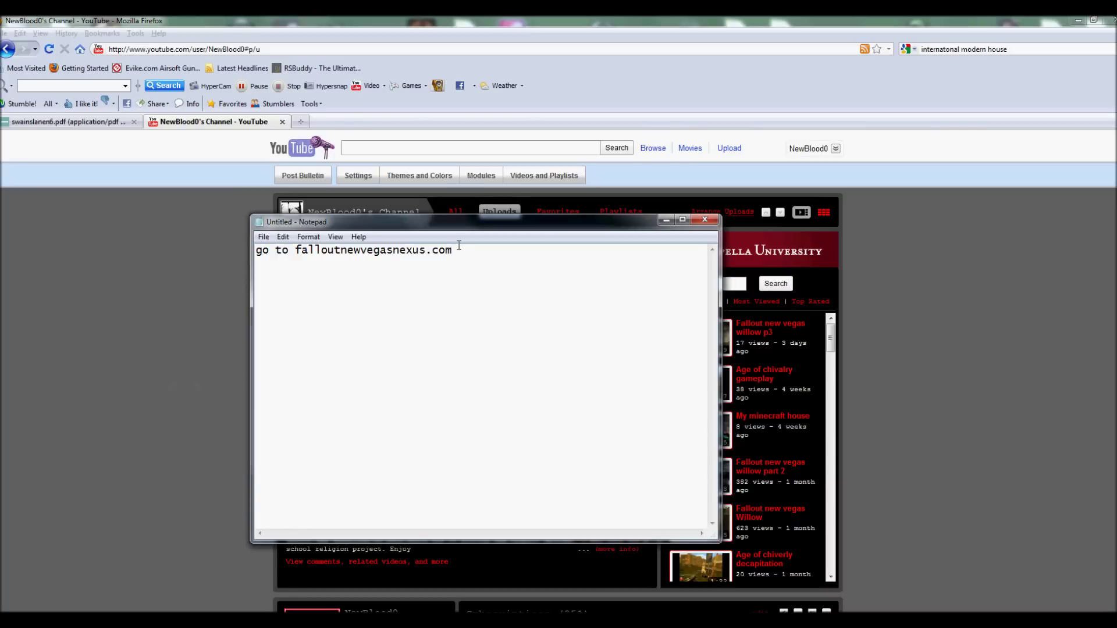
# Step: Open the Fallout New Vegas Nexus site by looking up "fall" among the browser's address suggestions
pyautogui.click(373, 50)
pyautogui.write('fall')
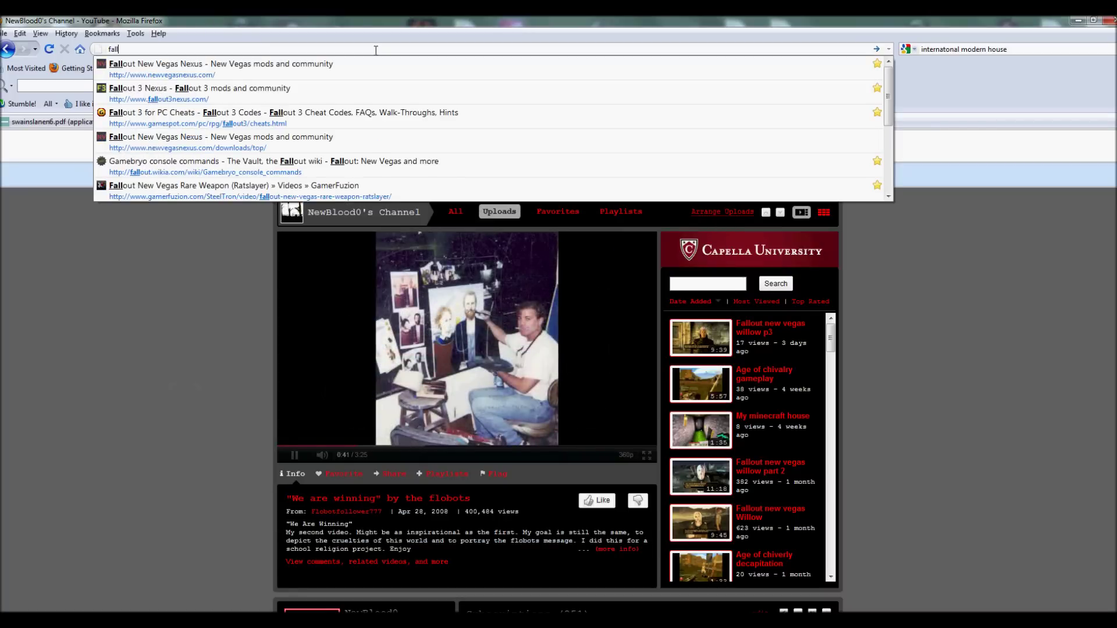
pyautogui.press('Down')
pyautogui.press('Return')
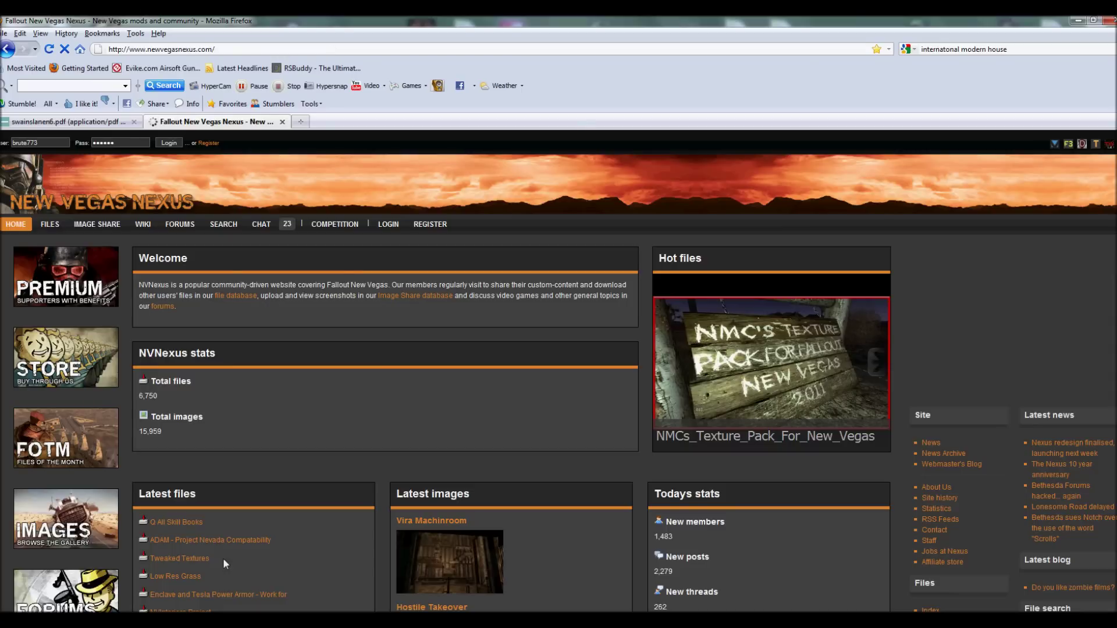
# Step: Switch to Notepad, replace the note with "now log in it requires a member ship to this site dont worry its free", and reposition its window
pyautogui.hotkey('alt', 'Tab')
pyautogui.hotkey('ctrl', 'a')
pyautogui.write('now log in it requires a')
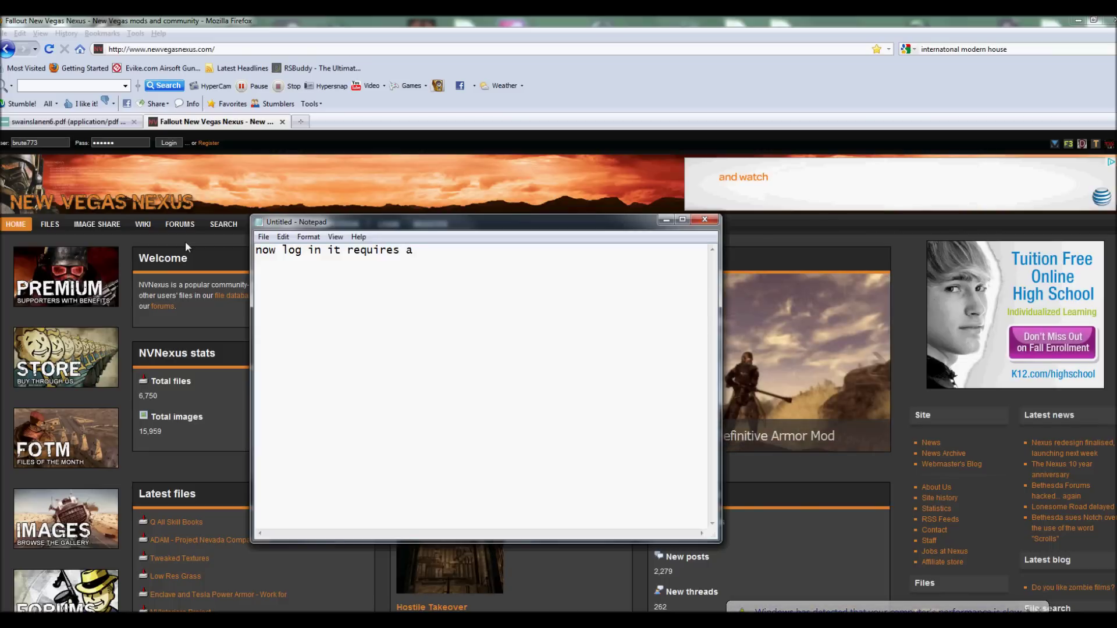
pyautogui.moveTo(373, 222); pyautogui.dragTo(549, 211)
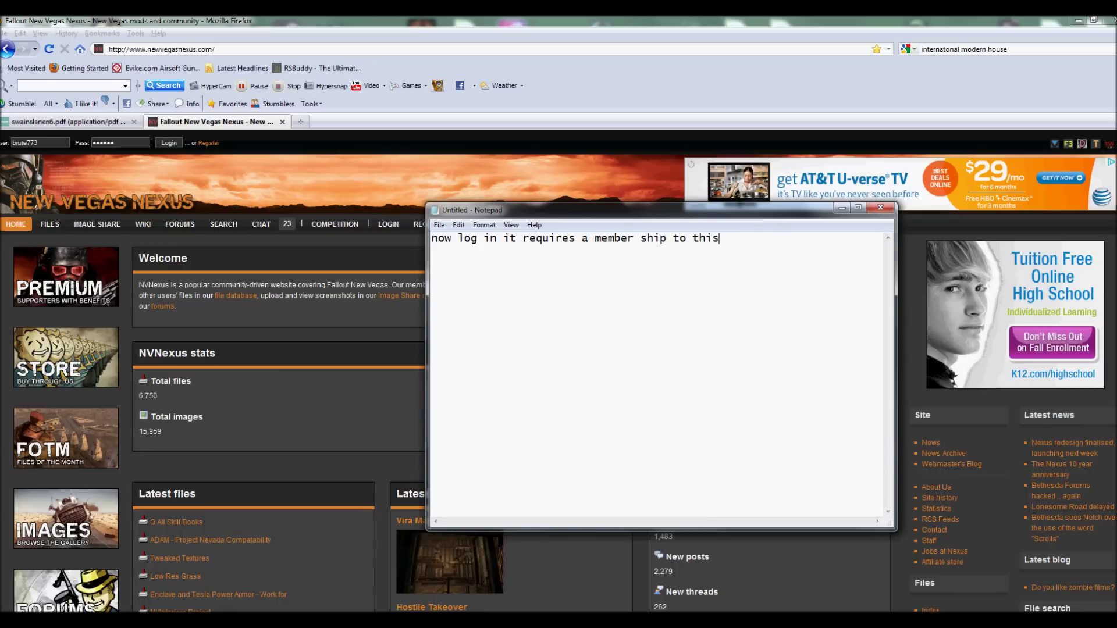
pyautogui.write('orry its free')
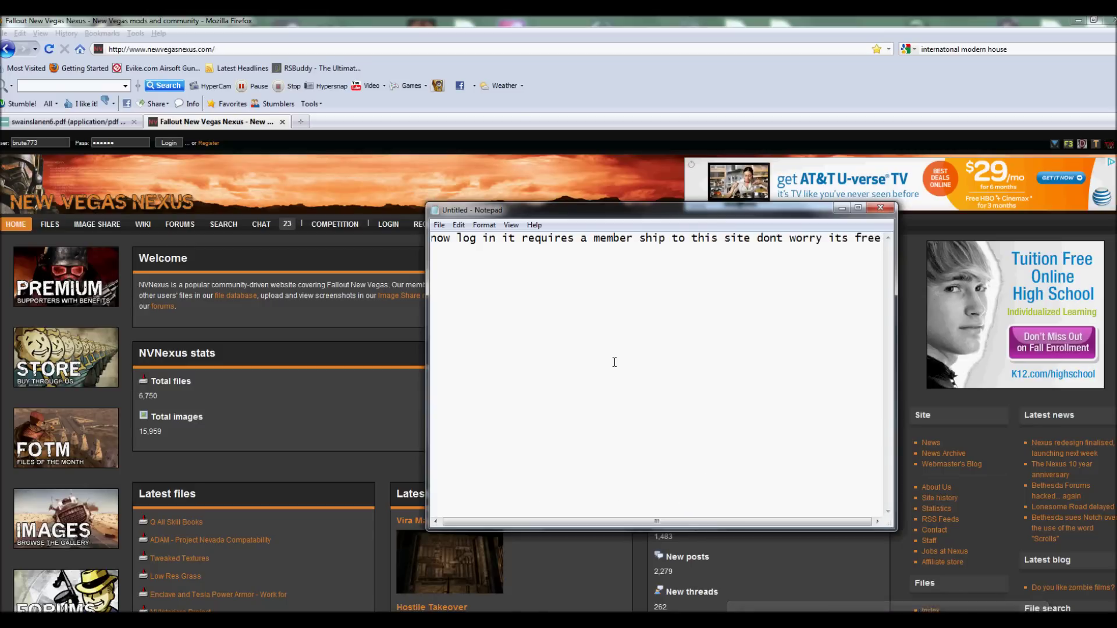
# Step: Log in to New Vegas Nexus with the prefilled account and write "Now search willow in the search bar" in Notepad
pyautogui.click(169, 143)
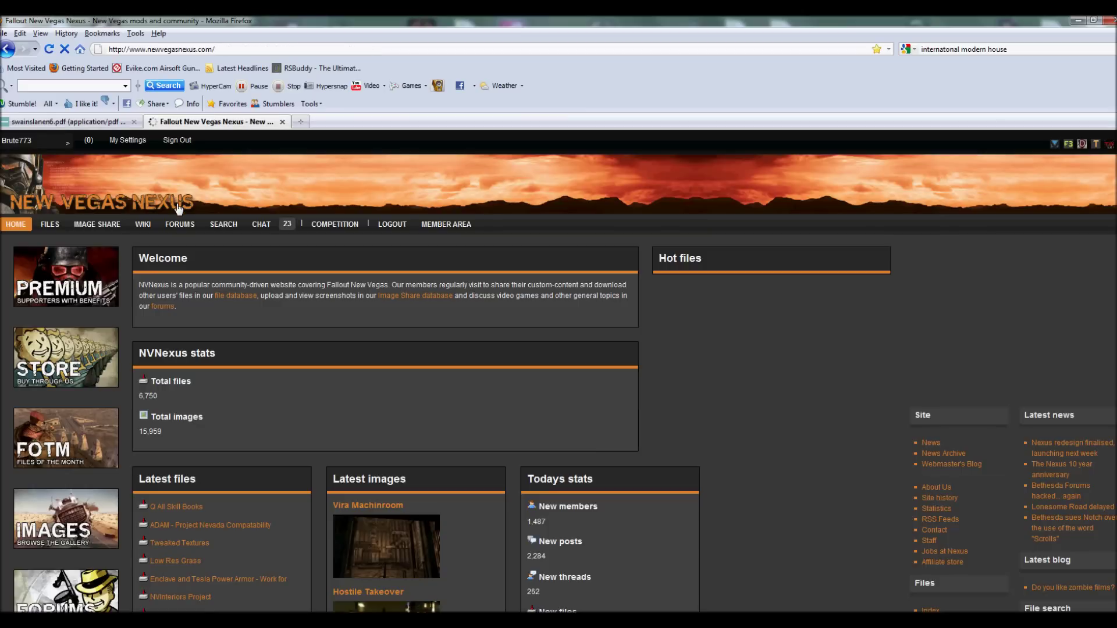
pyautogui.scroll(-5, 384, 373)
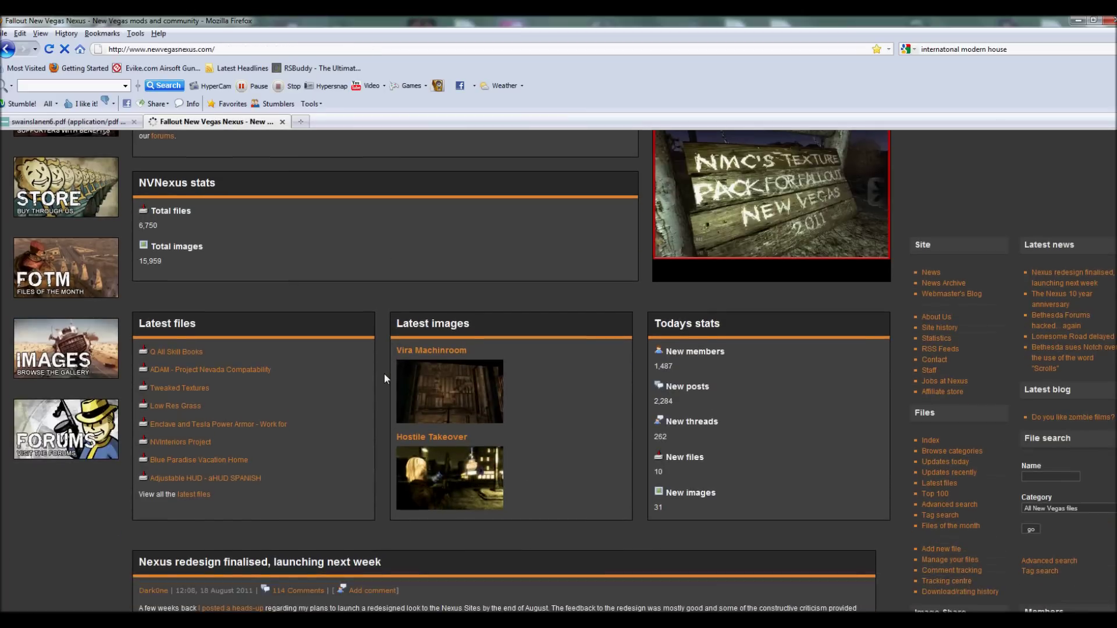
pyautogui.hotkey('alt', 'Tab')
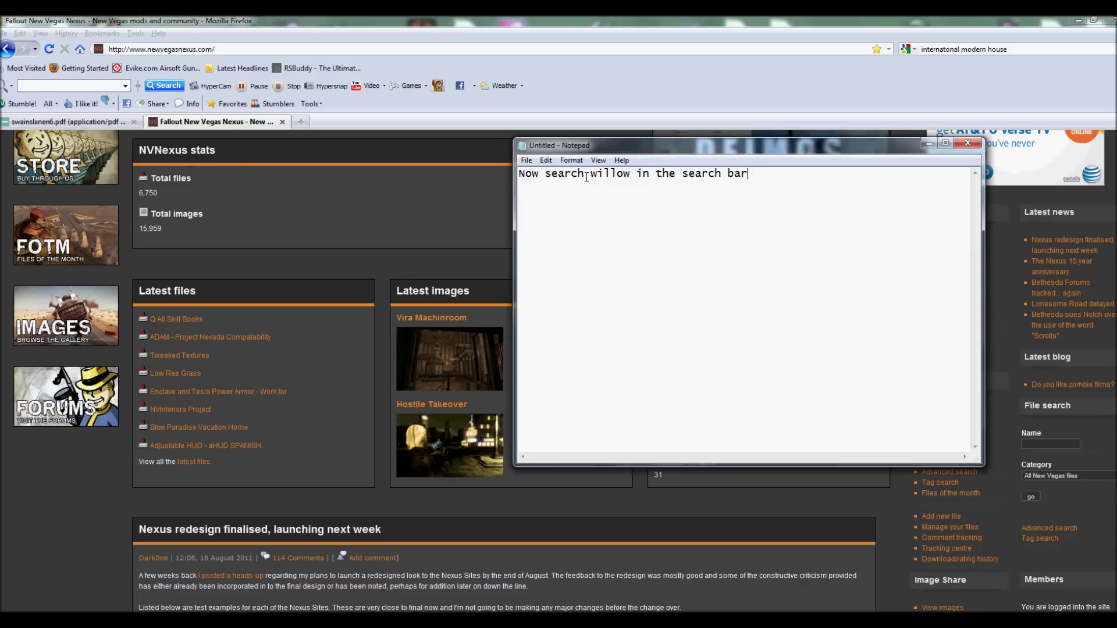
# Step: Search the New Vegas Nexus files by name for "willow"
pyautogui.click(1045, 444)
pyautogui.write('wi')
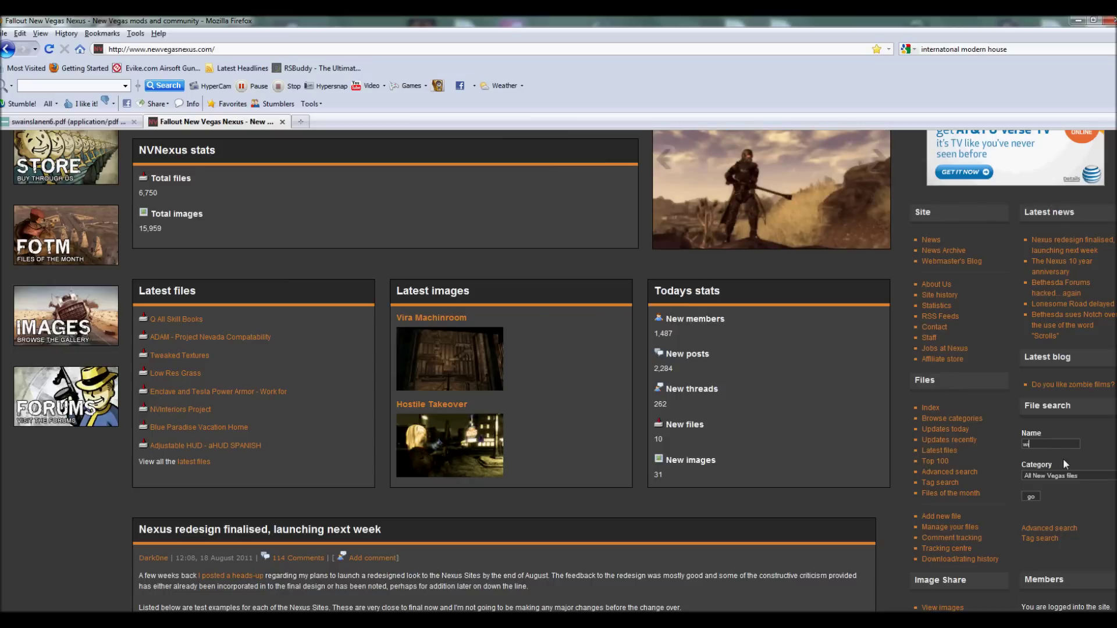
pyautogui.write('llow')
pyautogui.press('Return')
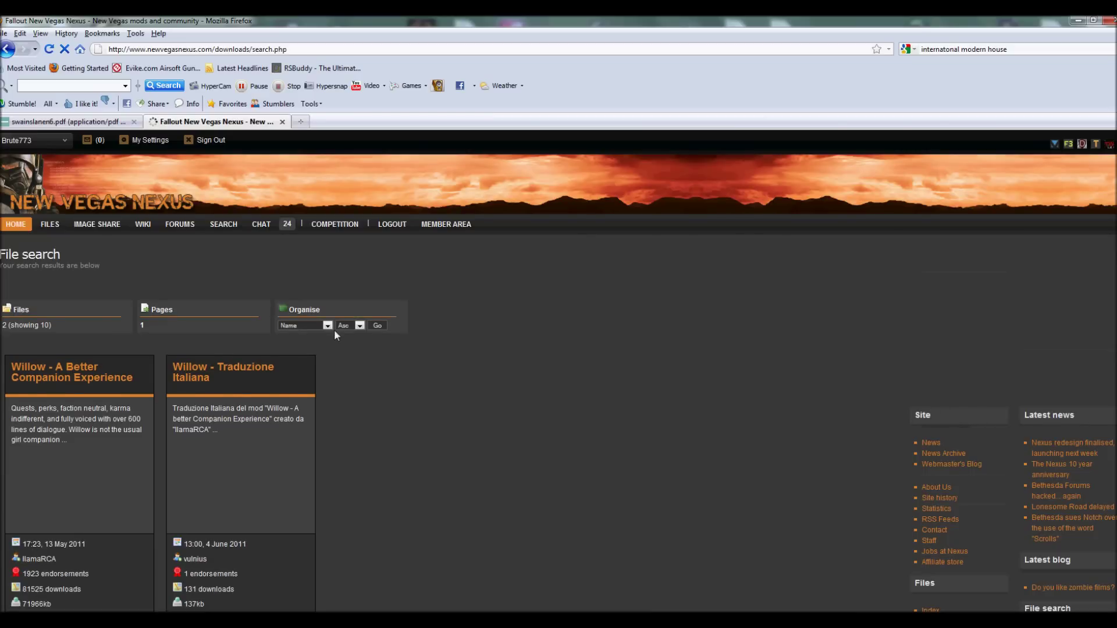
# Step: Open the mod "Willow - A Better Companion Experience" and show its list of downloadable files
pyautogui.click(44, 373)
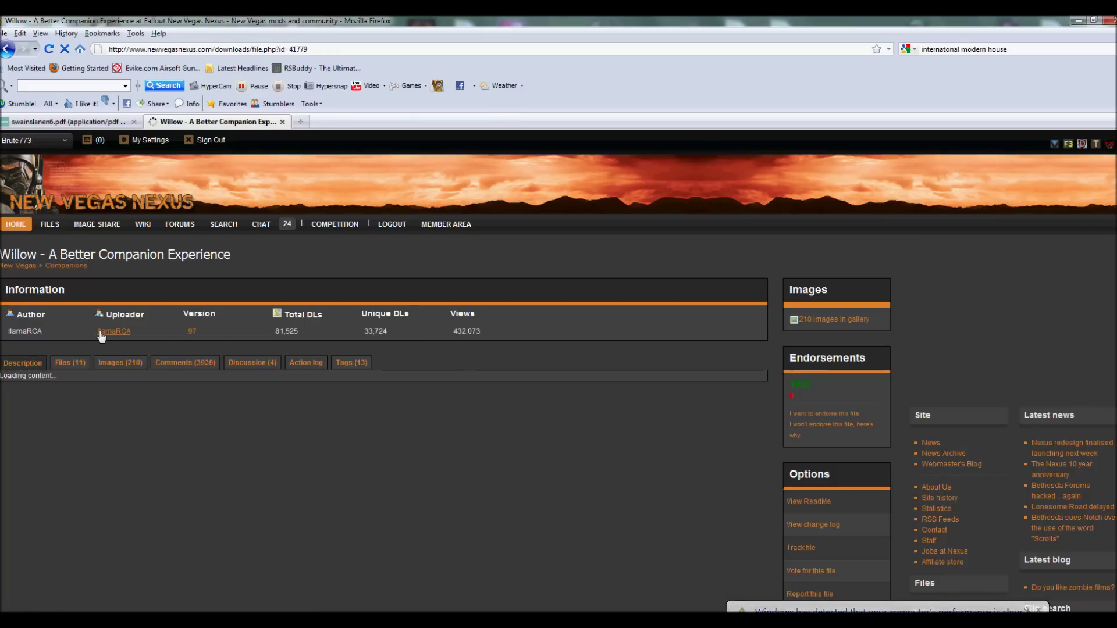
pyautogui.click(76, 363)
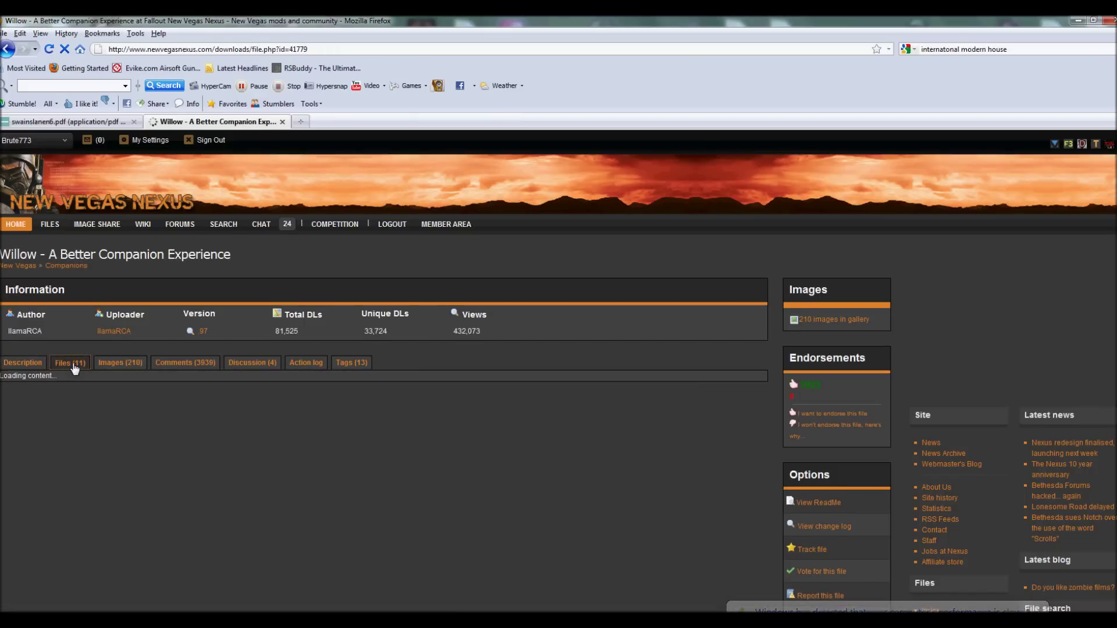
pyautogui.scroll(-2, 75, 369)
pyautogui.scroll(-2, 73, 387)
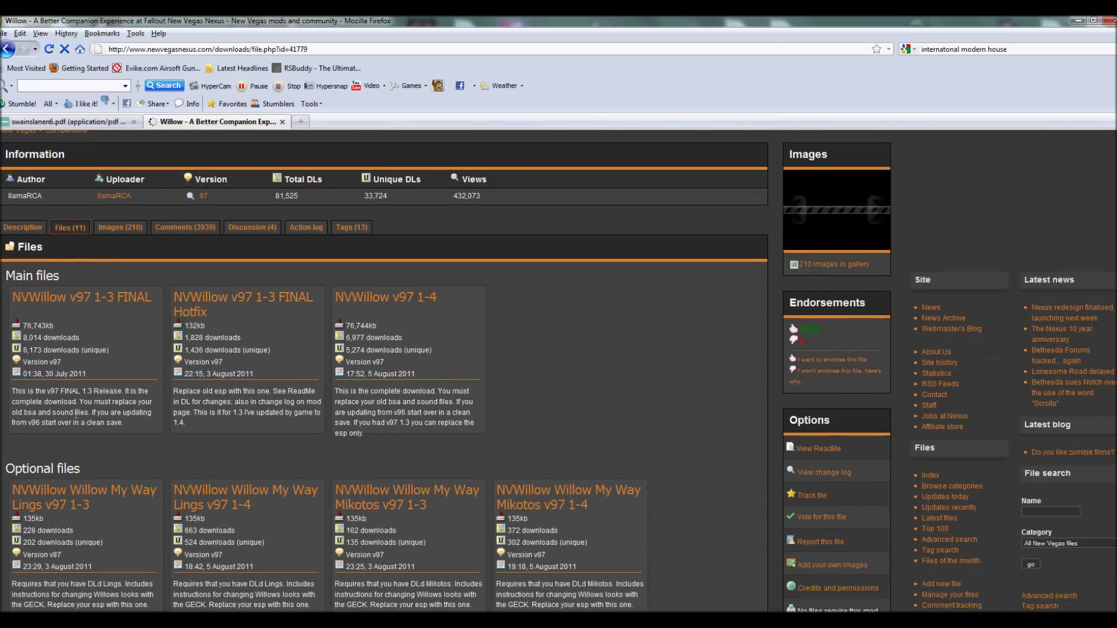
pyautogui.scroll(-2, 181, 516)
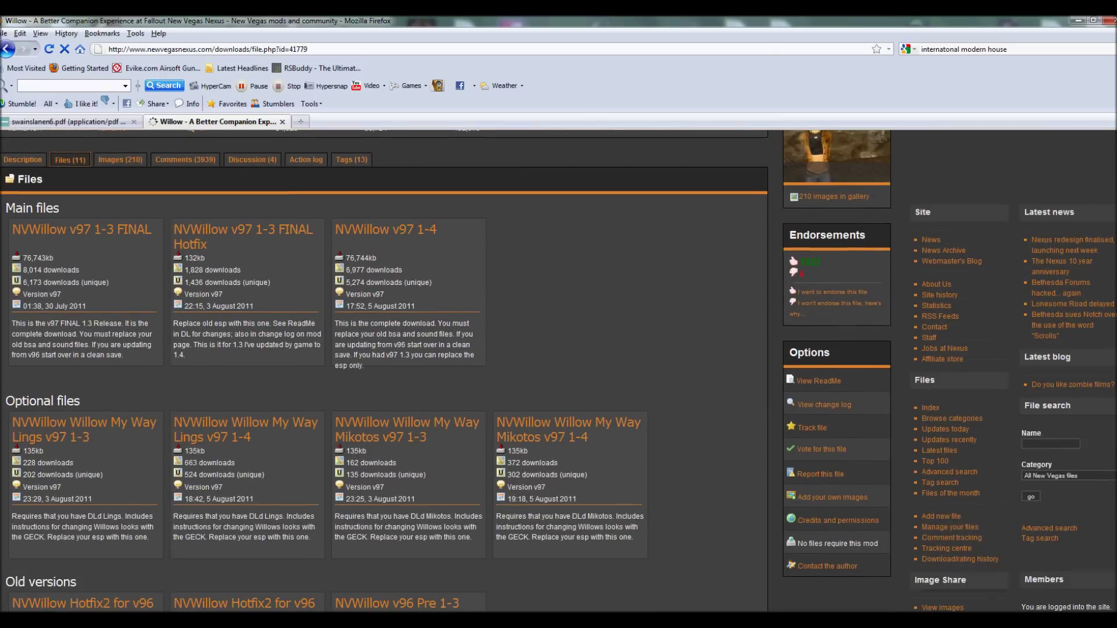
# Step: Replace the Notepad note with "now download NVWillow v97 1-4" and open the download of that main file in Firefox
pyautogui.moveTo(185, 608)
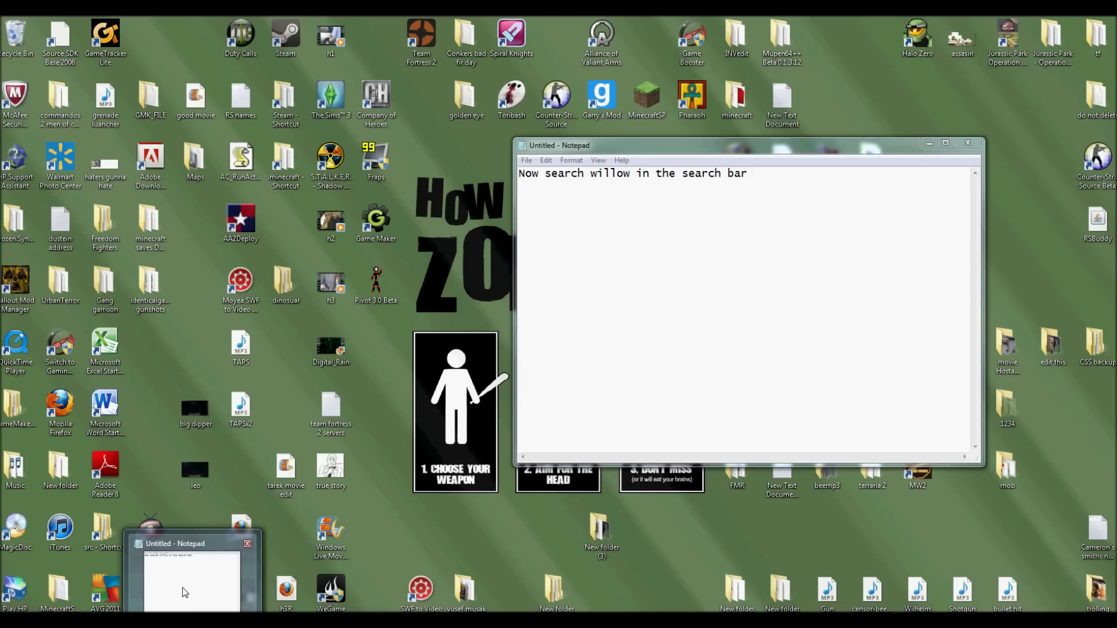
pyautogui.click(185, 593)
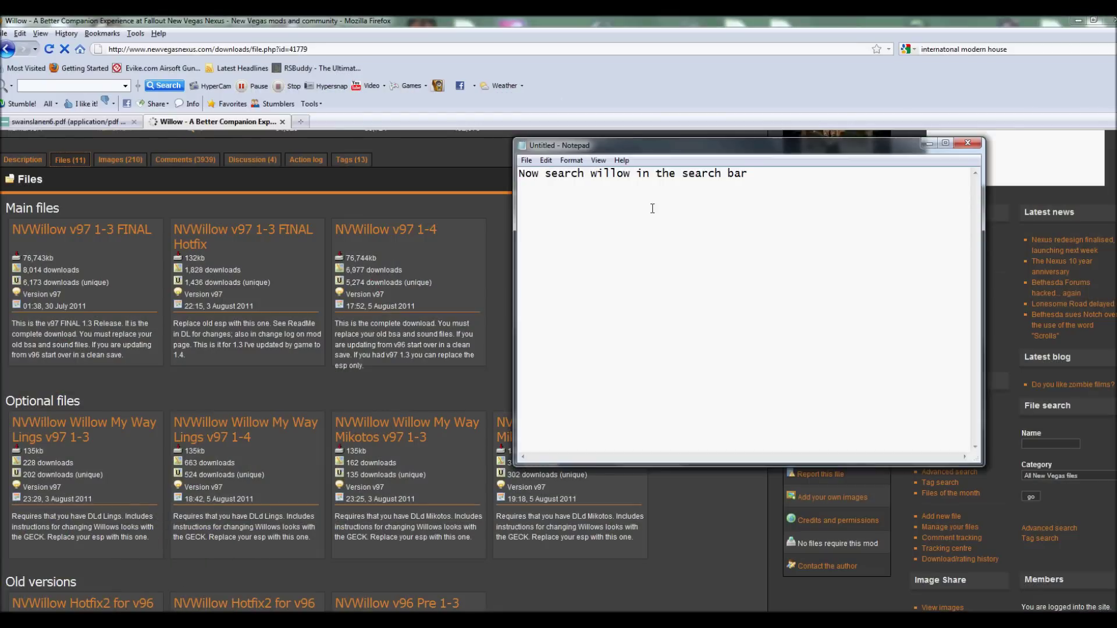
pyautogui.moveTo(640, 145); pyautogui.dragTo(514, 101)
pyautogui.moveTo(621, 129); pyautogui.dragTo(379, 120)
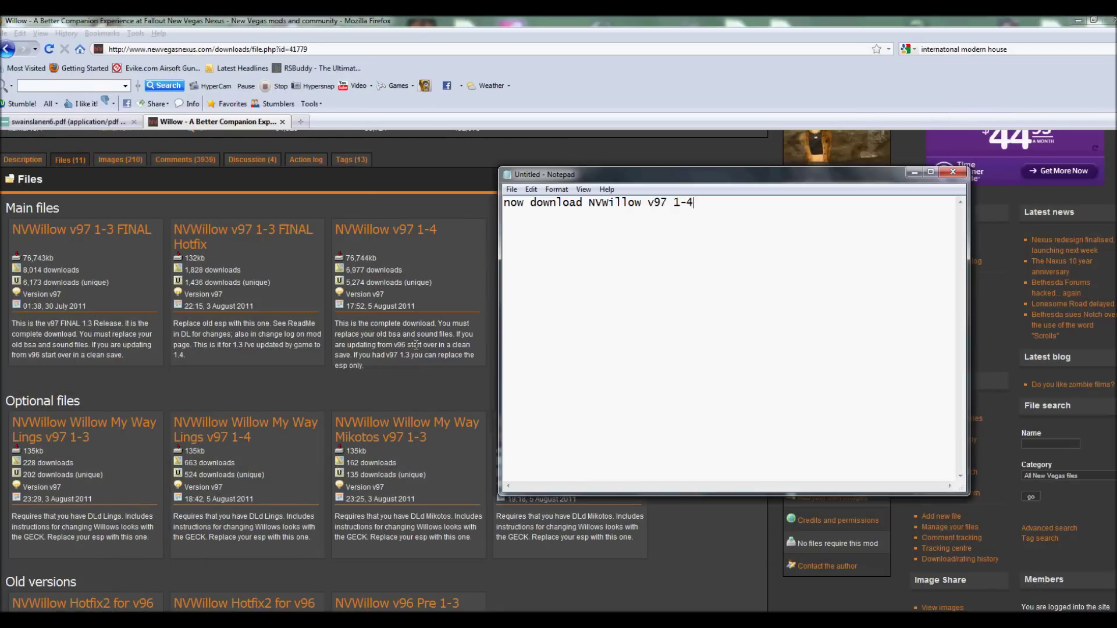
pyautogui.click(373, 231)
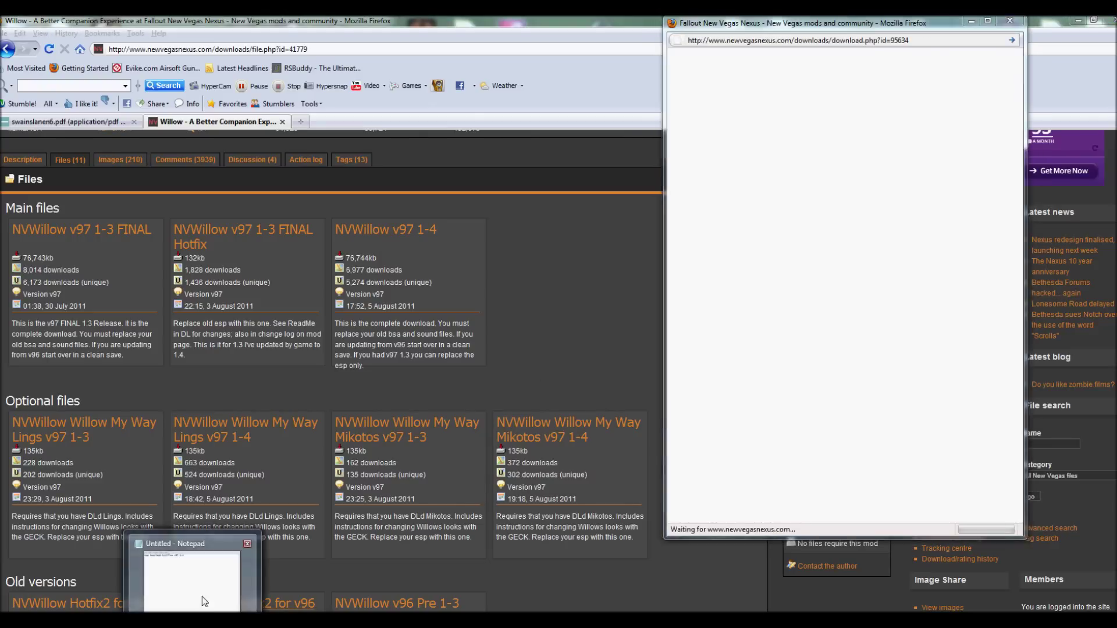
# Step: Switch to Notepad, move its window aside, and replace the note with "ill skip the add"
pyautogui.click(192, 618)
pyautogui.moveTo(624, 173); pyautogui.dragTo(407, 181)
pyautogui.moveTo(497, 200); pyautogui.dragTo(264, 200)
pyautogui.write('ill skip the add')
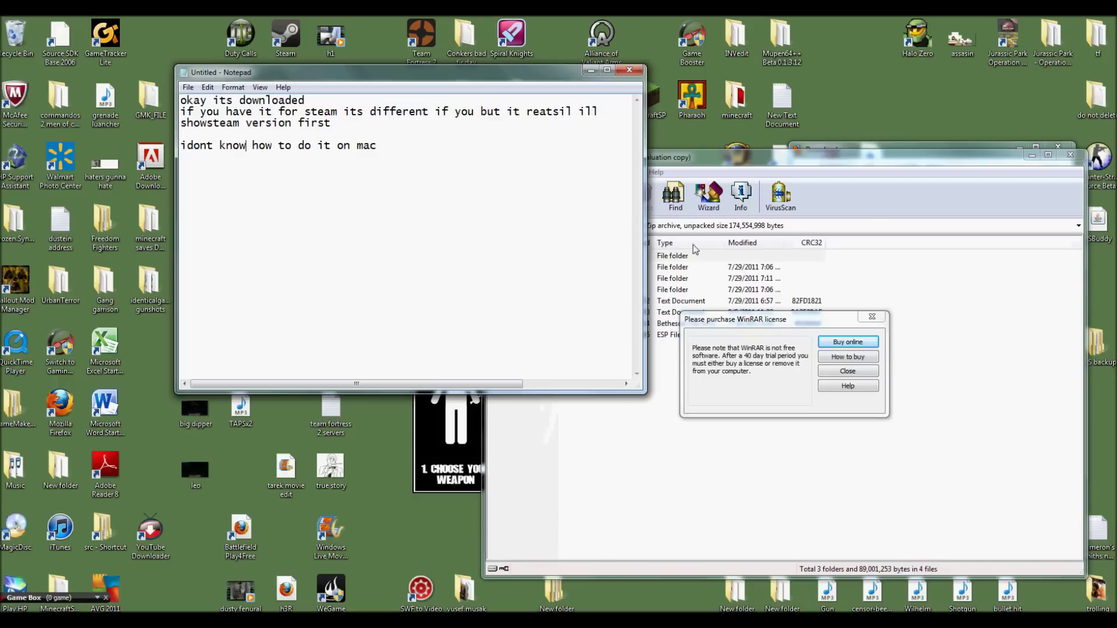
# Step: Dismiss the WinRAR licence reminder and move the NVWillow archive window clear of the Notepad note
pyautogui.click(553, 416)
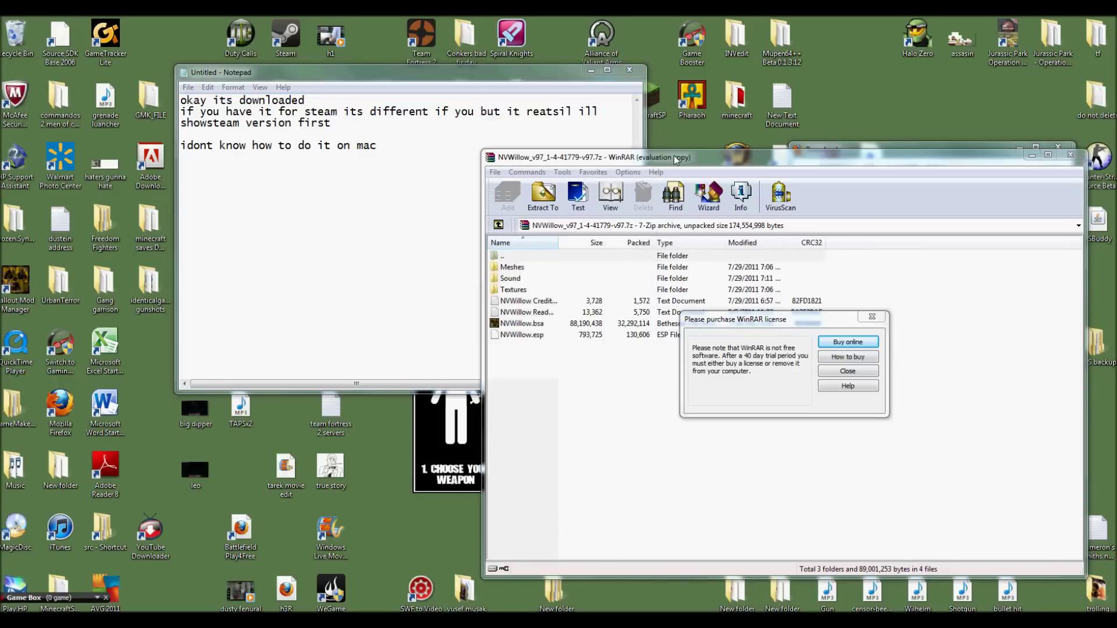
pyautogui.click(838, 373)
pyautogui.moveTo(694, 159); pyautogui.dragTo(819, 66)
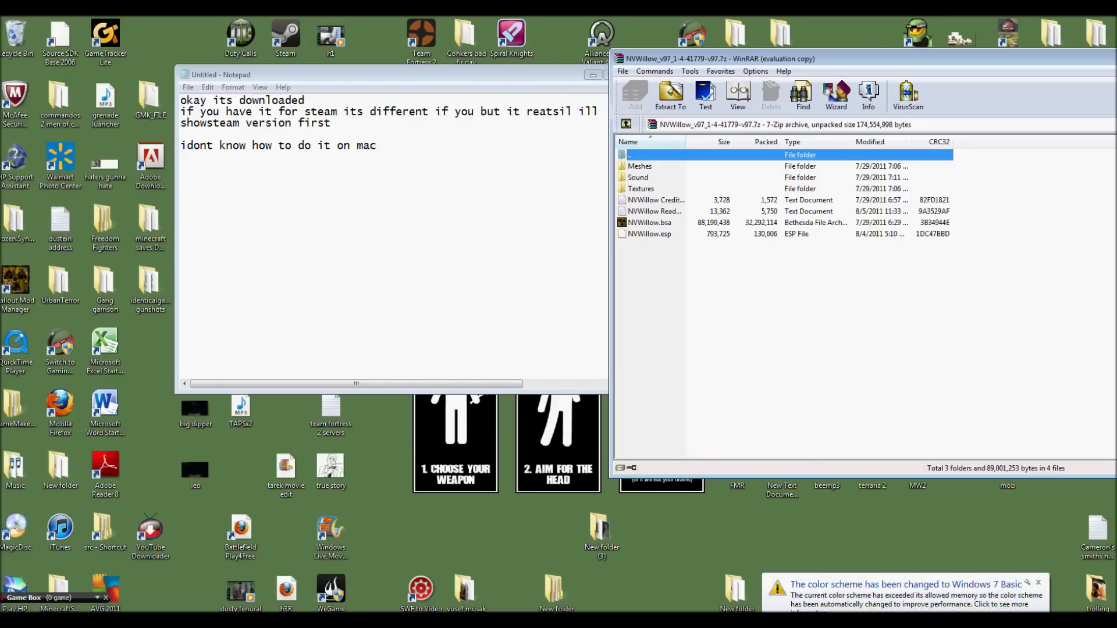
pyautogui.click(692, 32)
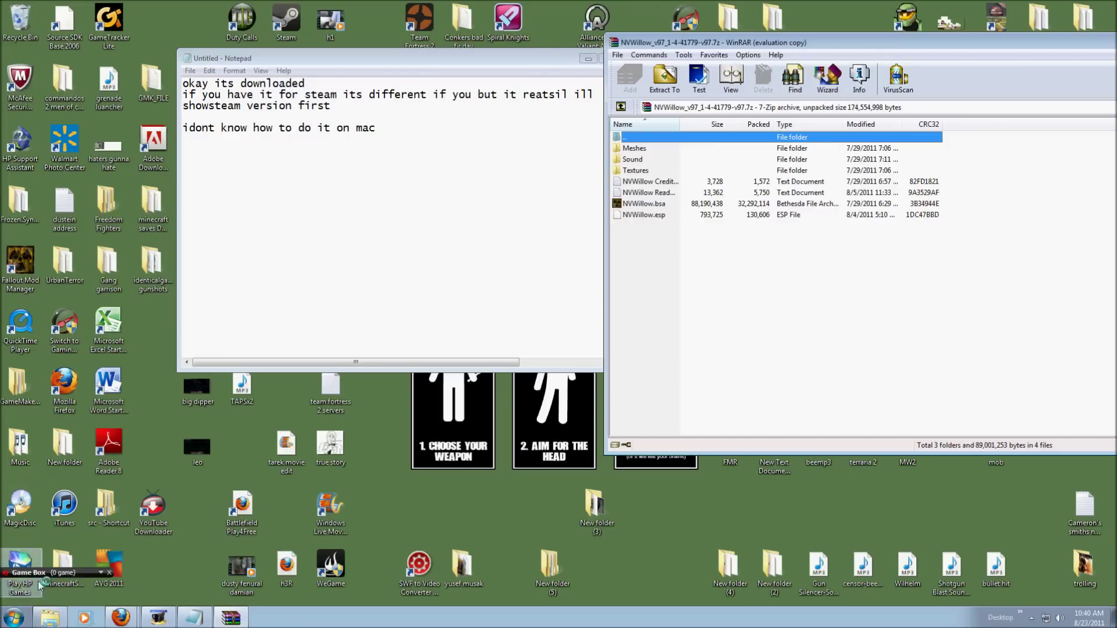
# Step: Open Computer and browse to the Program Files (x86) folder on the C: drive
pyautogui.click(13, 618)
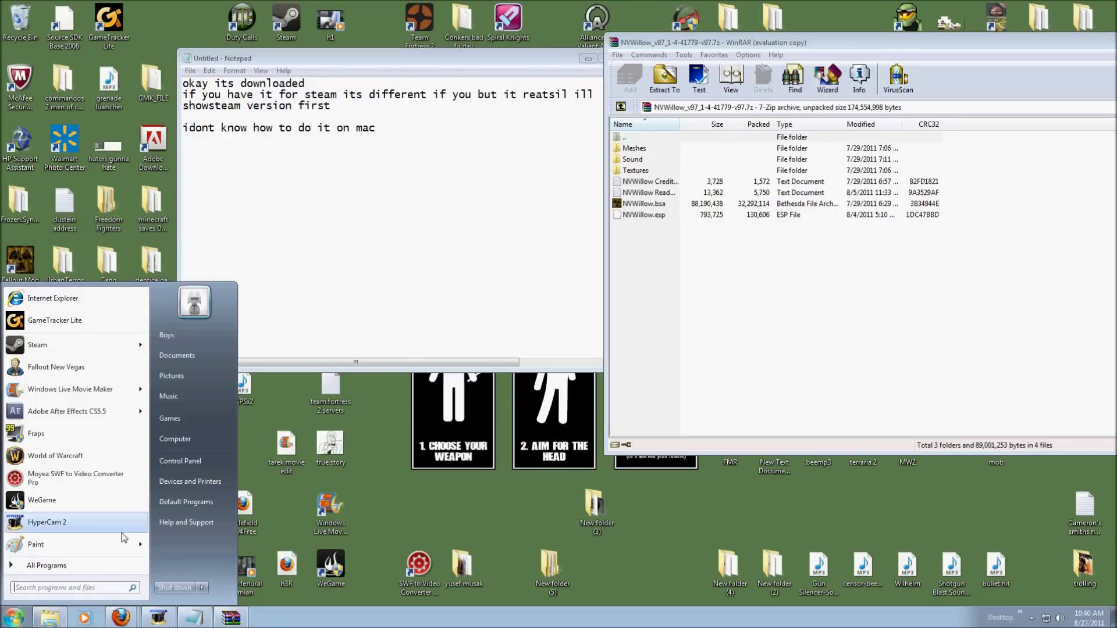
pyautogui.click(173, 439)
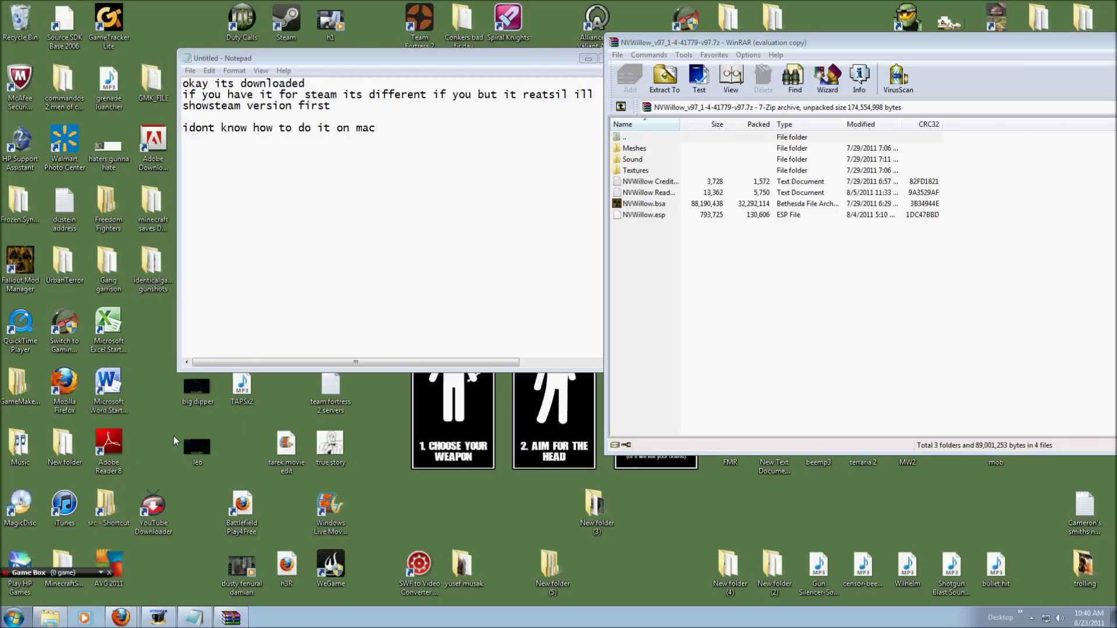
pyautogui.doubleClick(786, 91)
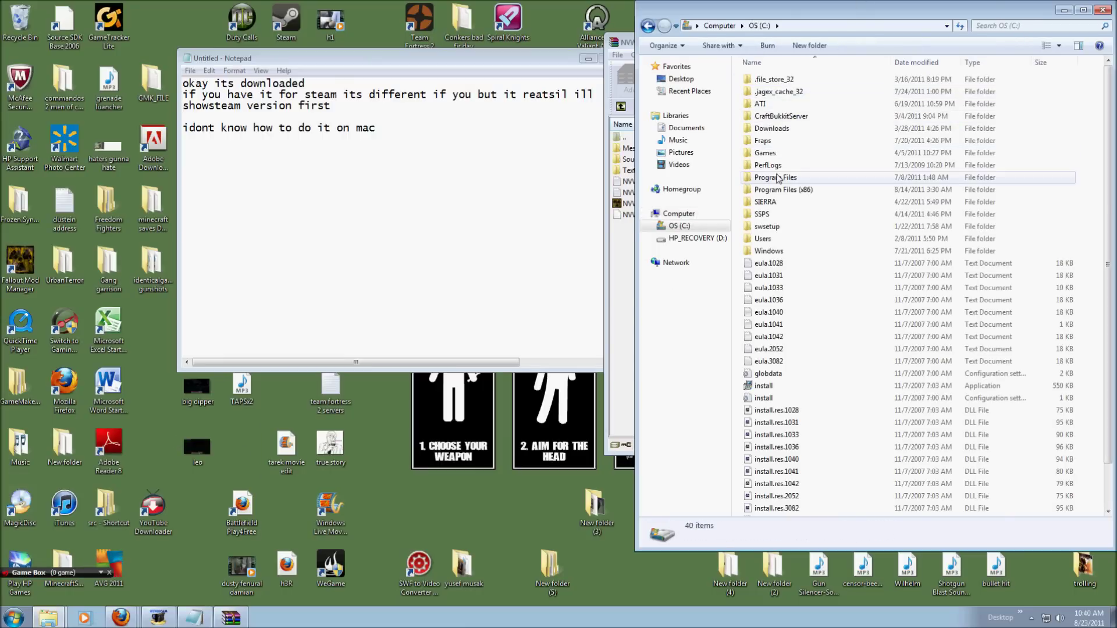
pyautogui.doubleClick(780, 190)
# Step: Browse from Program Files (x86) into Steam, steamapps and the account's user folder
pyautogui.scroll(-2, 774, 186)
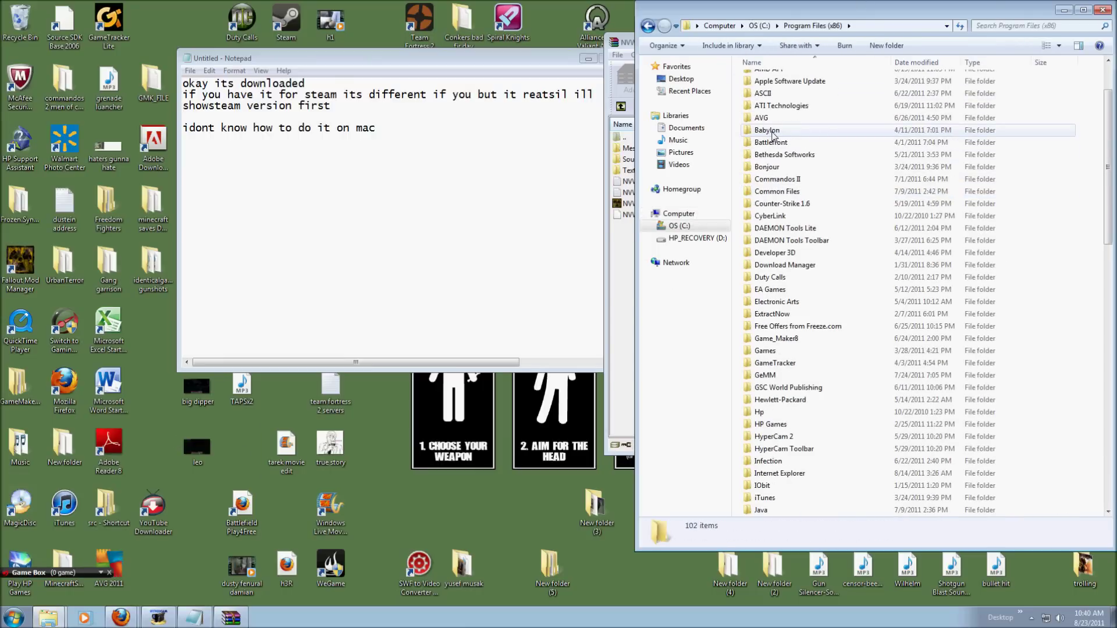
pyautogui.scroll(-1, 768, 326)
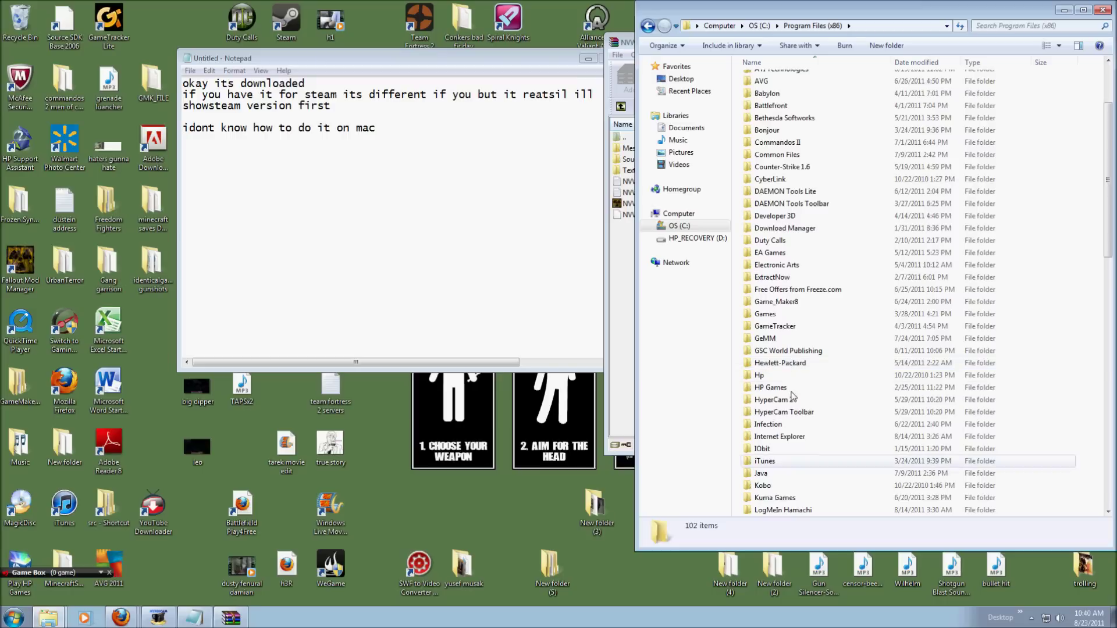
pyautogui.scroll(-8, 775, 474)
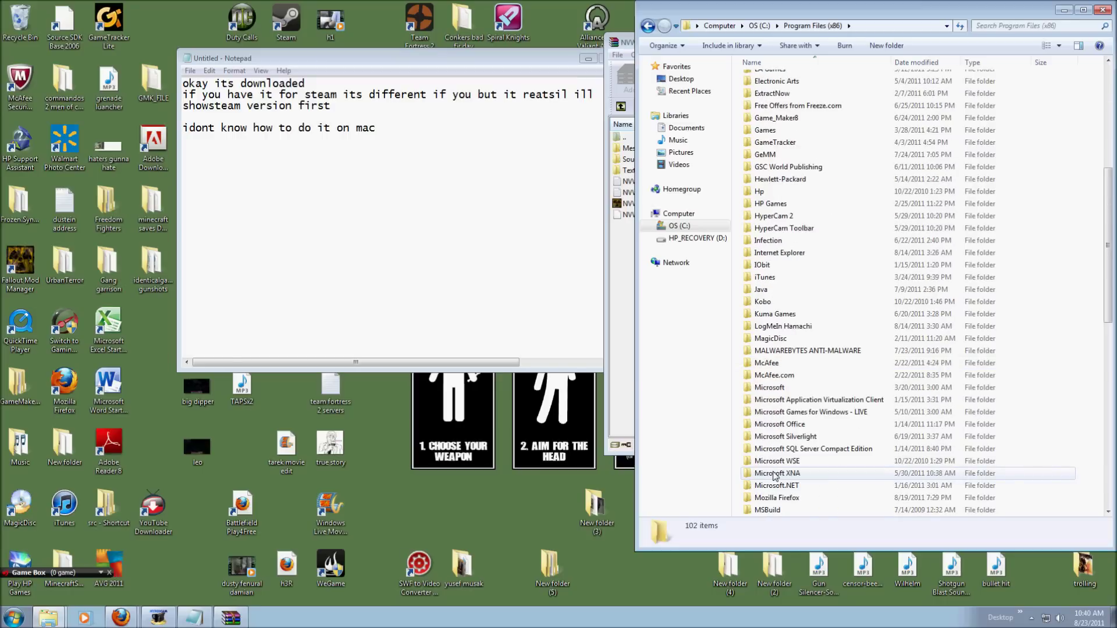
pyautogui.scroll(-2, 776, 482)
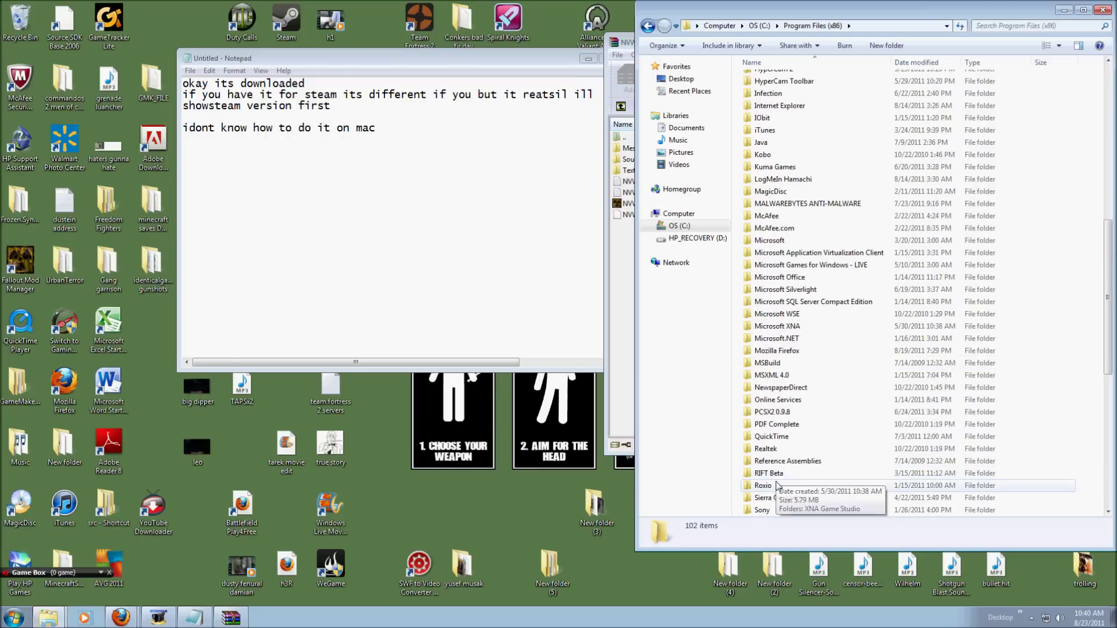
pyautogui.doubleClick(764, 499)
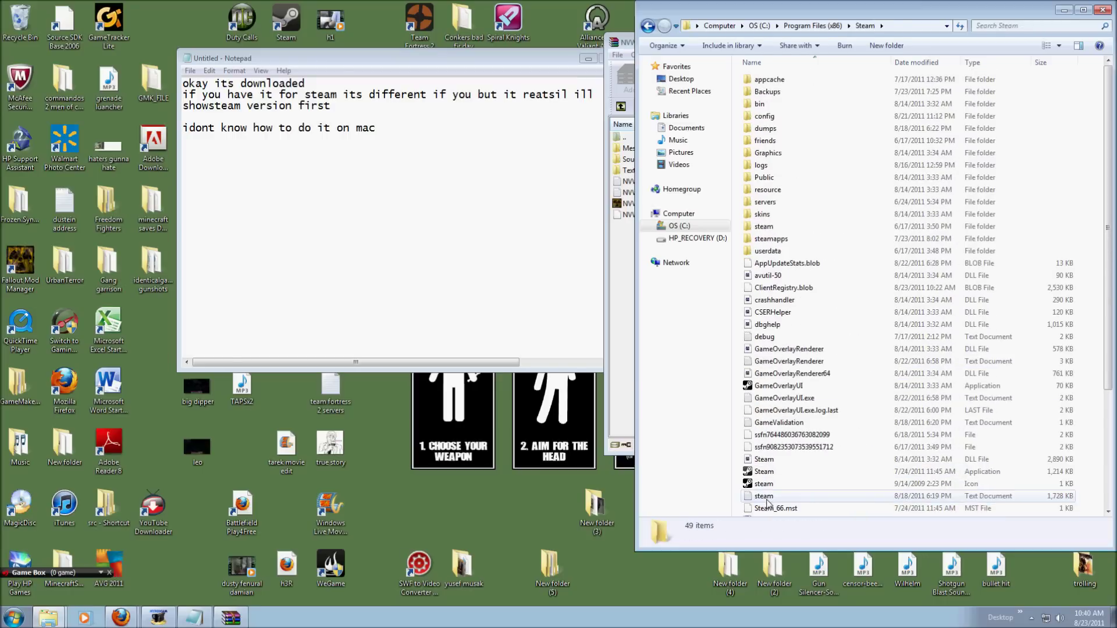
pyautogui.doubleClick(771, 238)
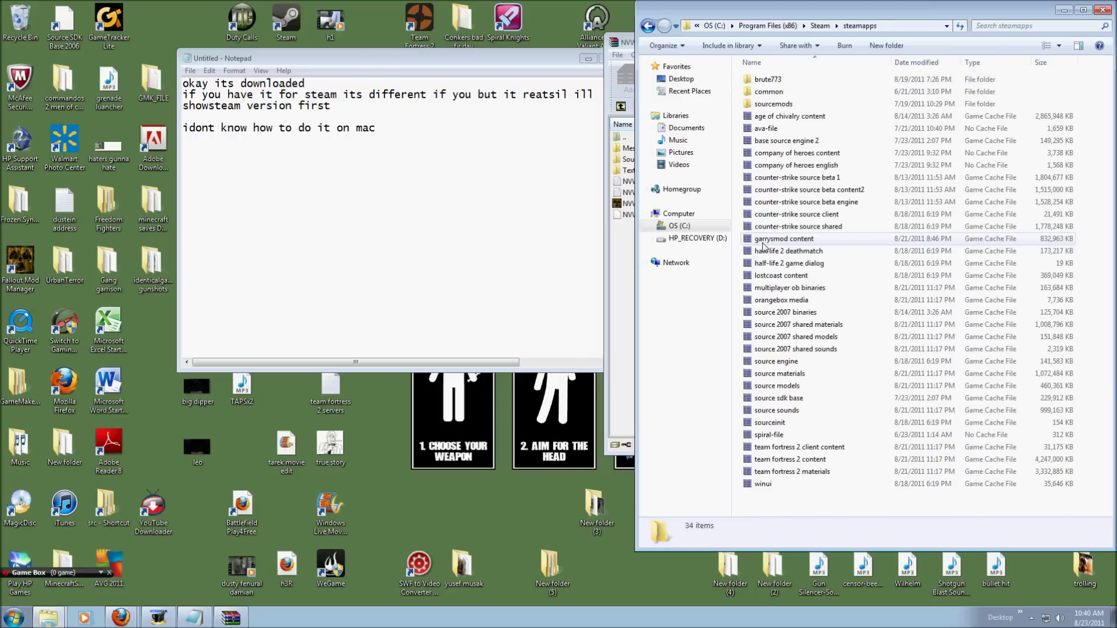
pyautogui.doubleClick(773, 81)
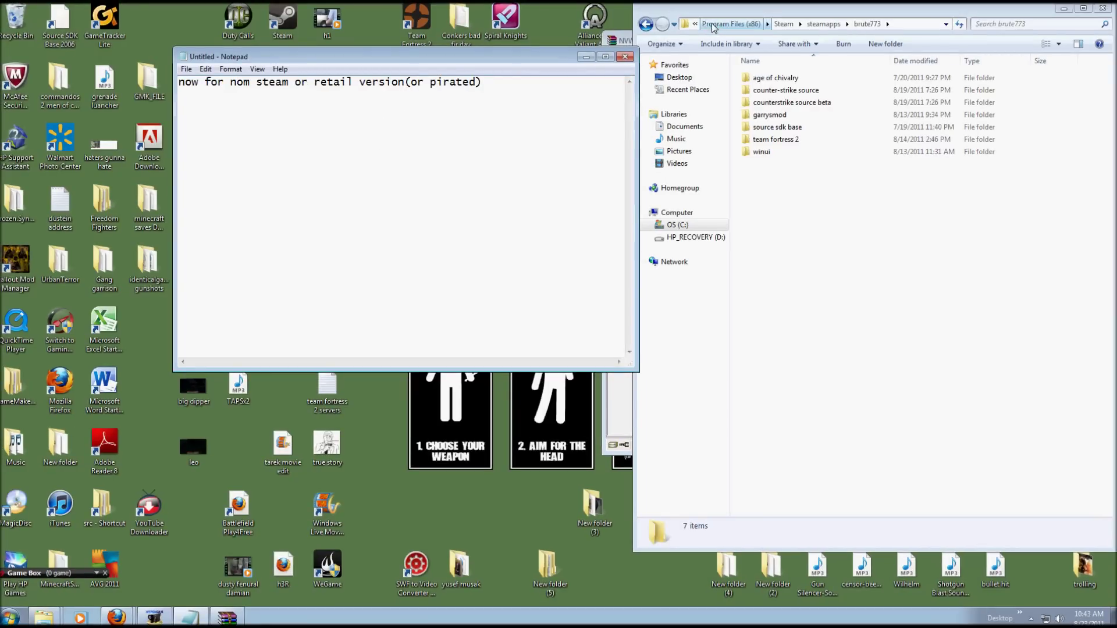
# Step: Go back to Program Files (x86), close that folder window, and open Computer again for the non-Steam version
pyautogui.click(714, 25)
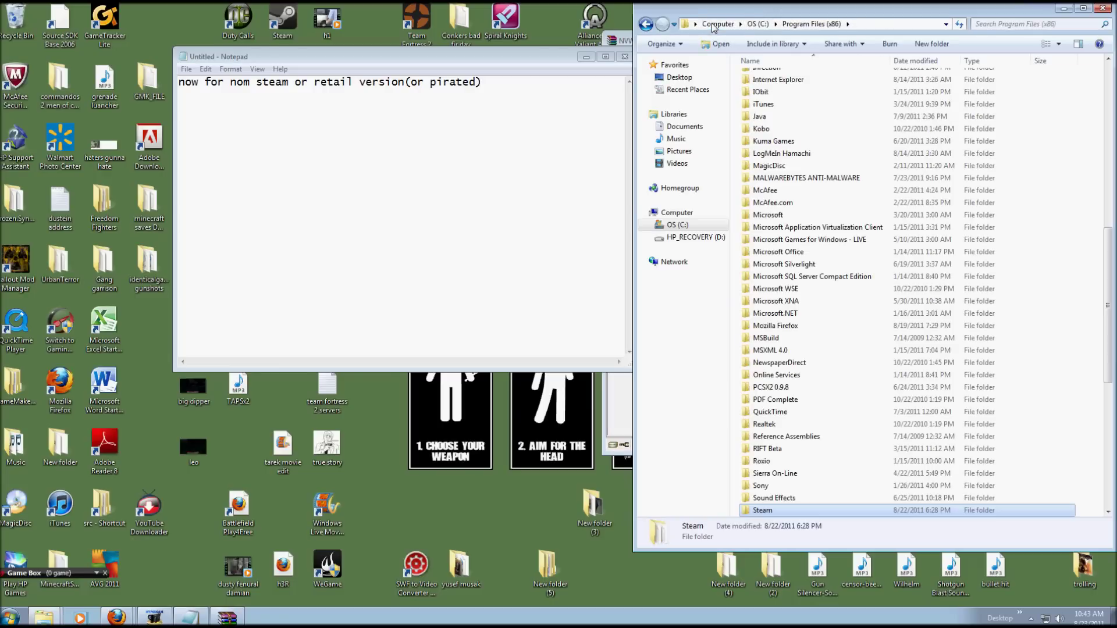
pyautogui.click(1103, 8)
pyautogui.click(11, 618)
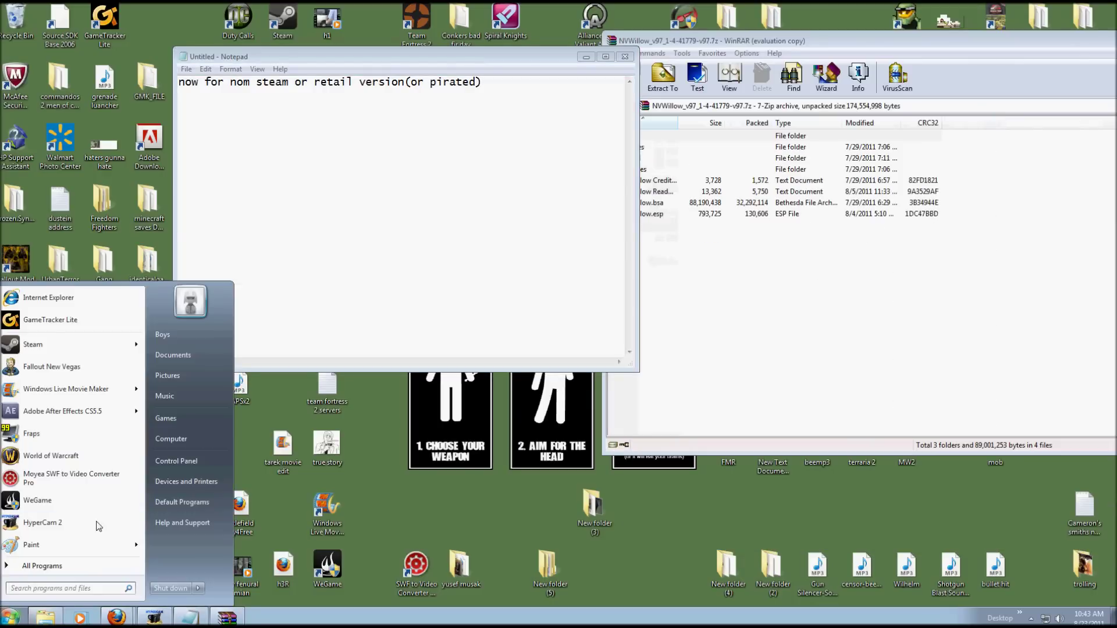
pyautogui.click(170, 442)
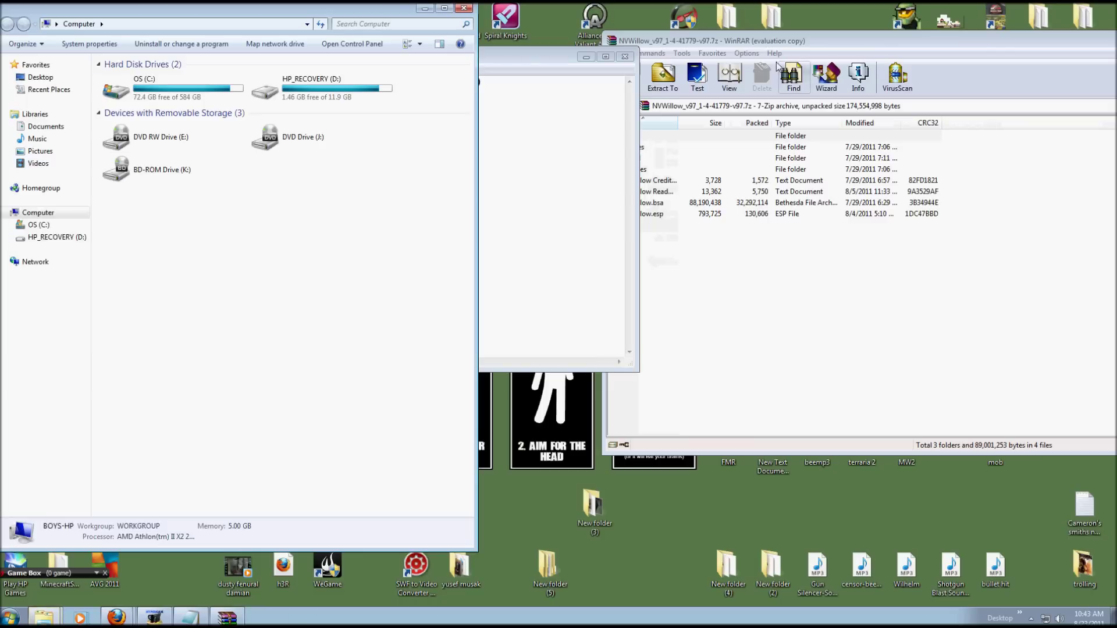
# Step: Browse from the C: drive through Program Files (x86) and Bethesda Softworks into the Fallout New Vegas Data folder
pyautogui.doubleClick(140, 93)
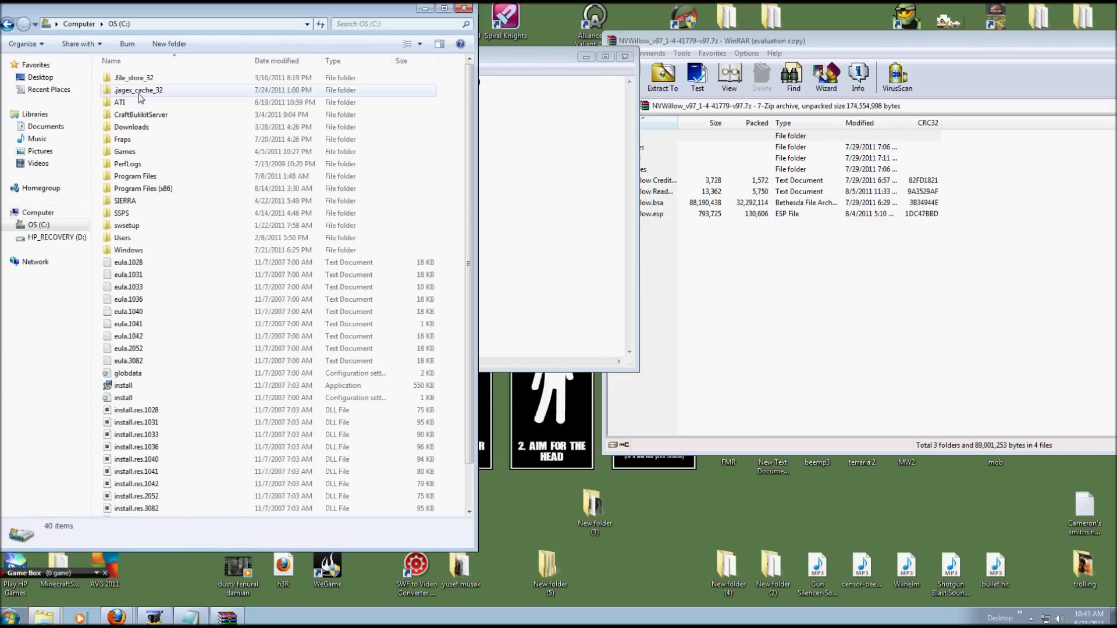
pyautogui.doubleClick(123, 190)
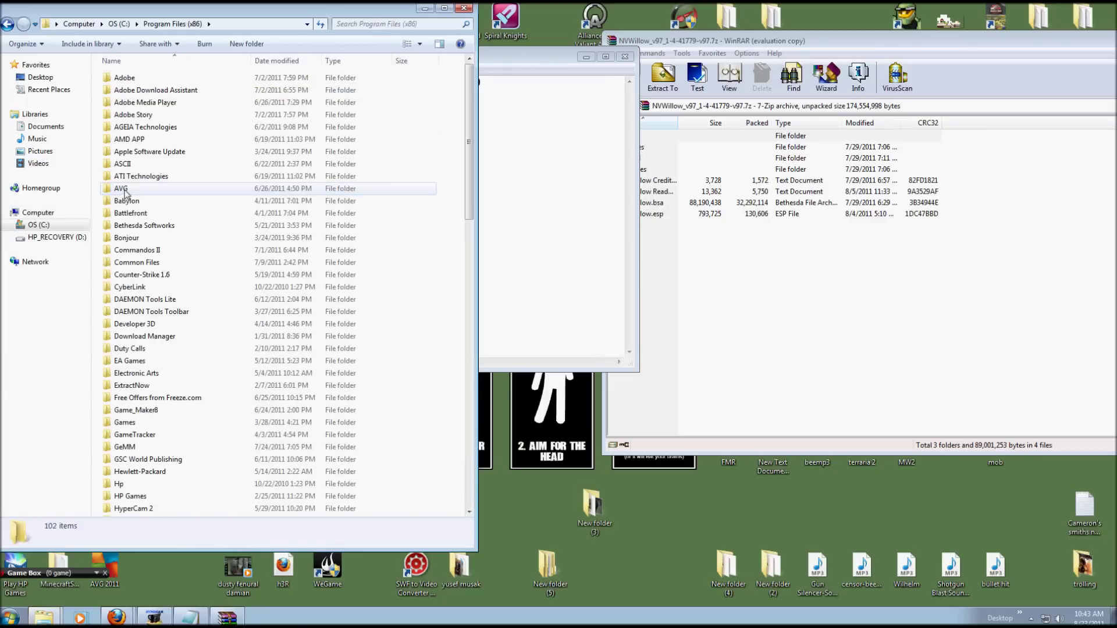
pyautogui.doubleClick(140, 226)
pyautogui.doubleClick(124, 104)
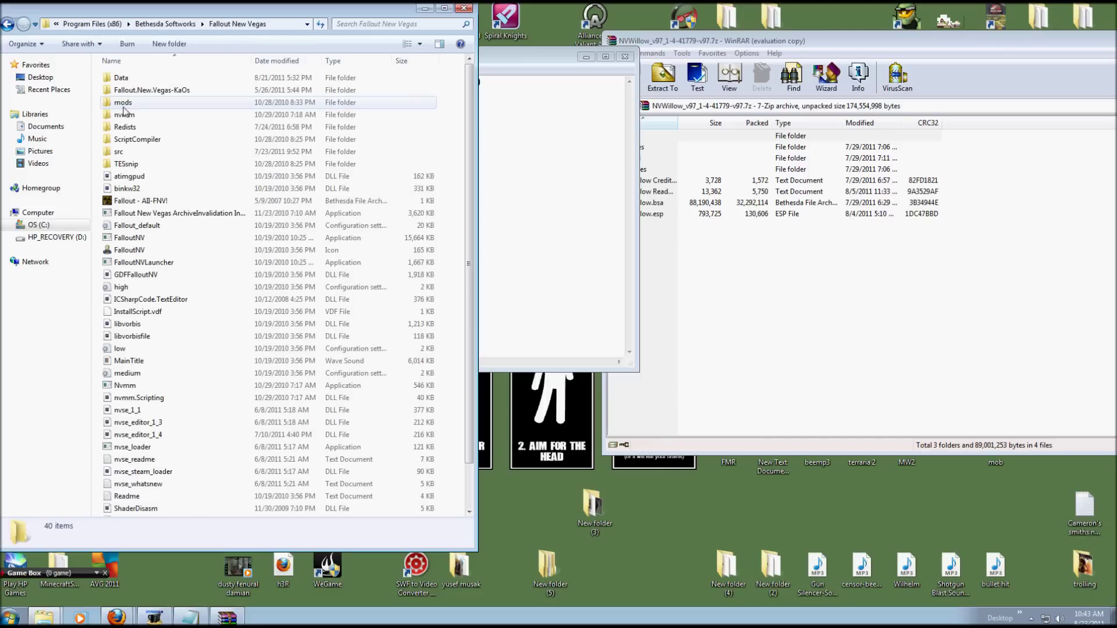
pyautogui.doubleClick(121, 78)
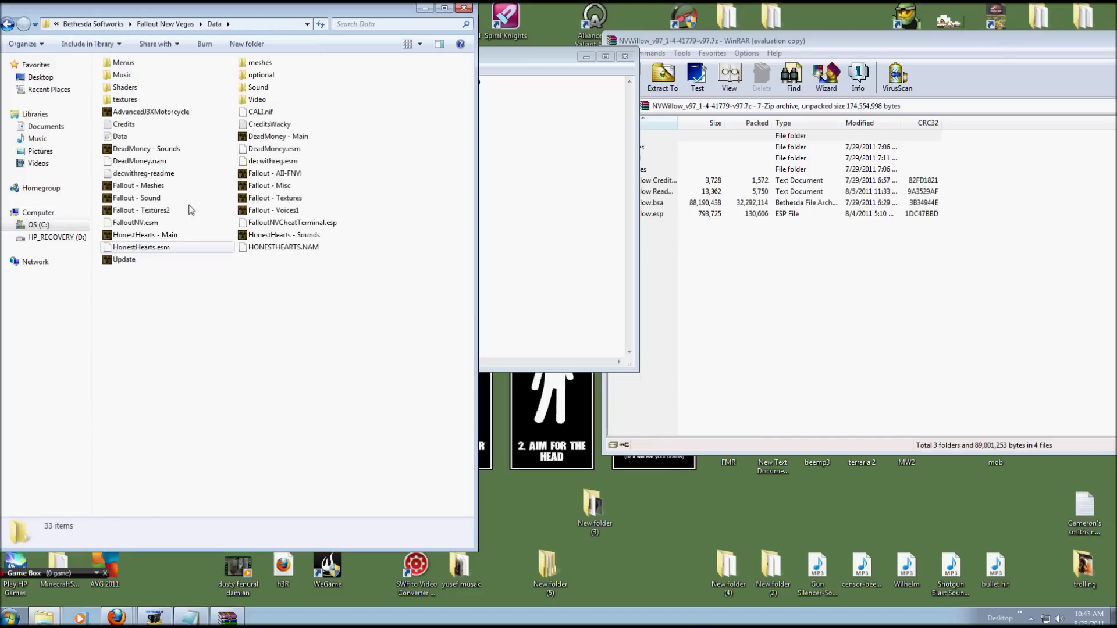
# Step: Show the note "now just copy and paste" in Notepad and move its window clear of the archive's file list
pyautogui.click(684, 43)
pyautogui.moveTo(512, 58); pyautogui.dragTo(693, 107)
pyautogui.hotkey('ctrl', 'z')
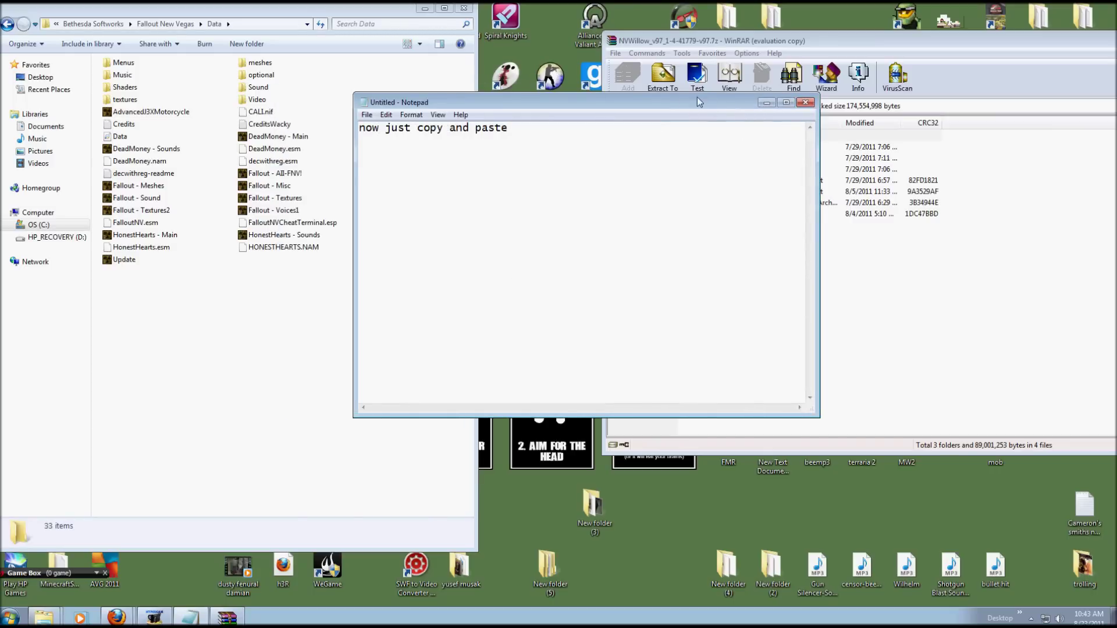
pyautogui.moveTo(667, 102); pyautogui.dragTo(693, 525)
# Step: Copy Meshes, Sound, Textures, NVWillow.bsa and NVWillow.esp from the archive into the Fallout New Vegas Data folder
pyautogui.moveTo(675, 337); pyautogui.dragTo(636, 202)
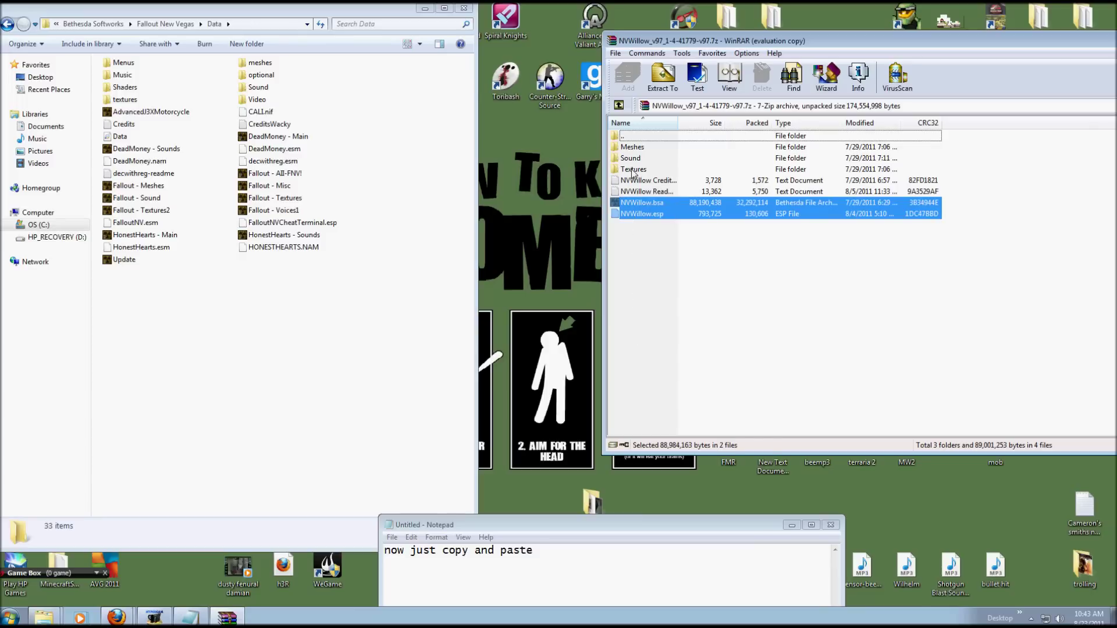
pyautogui.keyDown('ctrl'); pyautogui.click(633, 171); pyautogui.keyUp('ctrl')
pyautogui.keyDown('ctrl'); pyautogui.click(631, 158); pyautogui.keyUp('ctrl')
pyautogui.keyDown('ctrl'); pyautogui.click(629, 148); pyautogui.keyUp('ctrl')
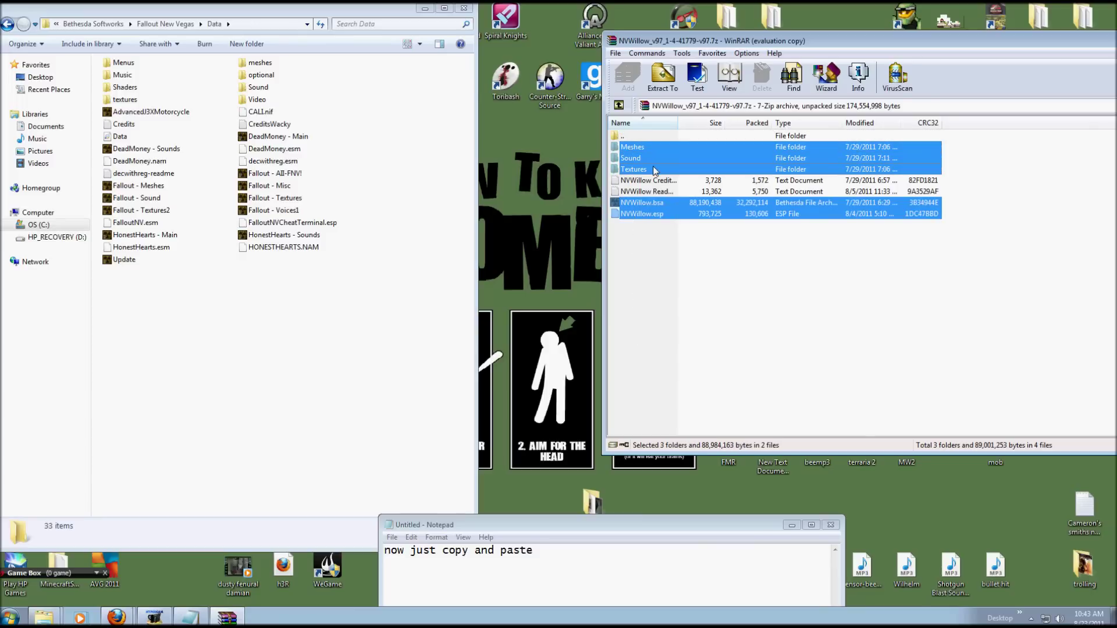
pyautogui.moveTo(439, 182); pyautogui.dragTo(440, 184)
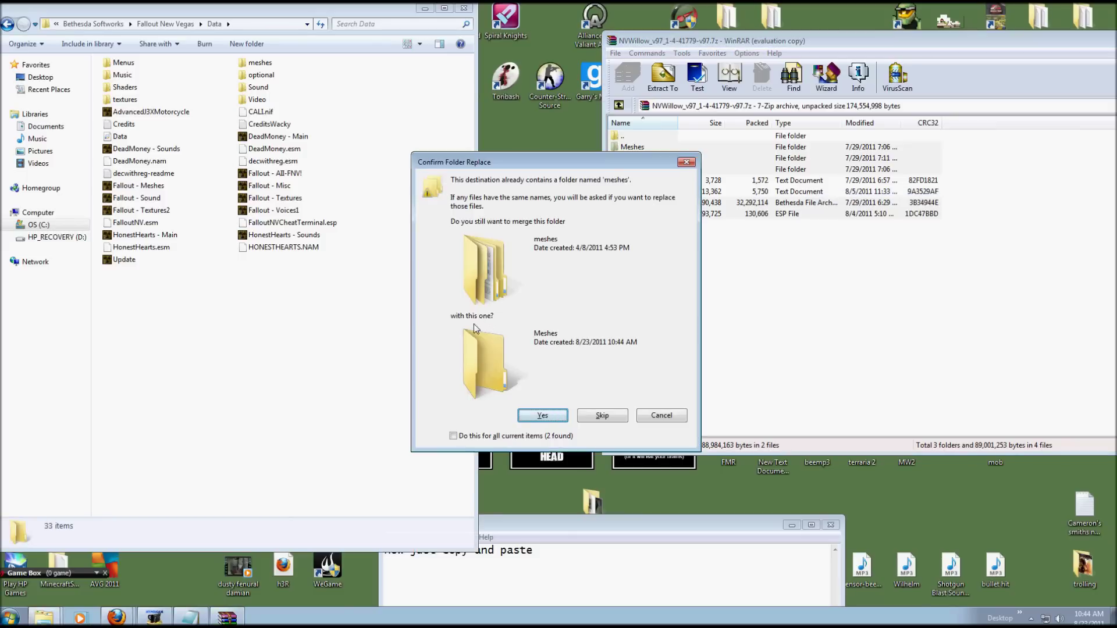
# Step: Merge all the existing folders and replace every conflicting file with the NVWillow versions
pyautogui.click(454, 437)
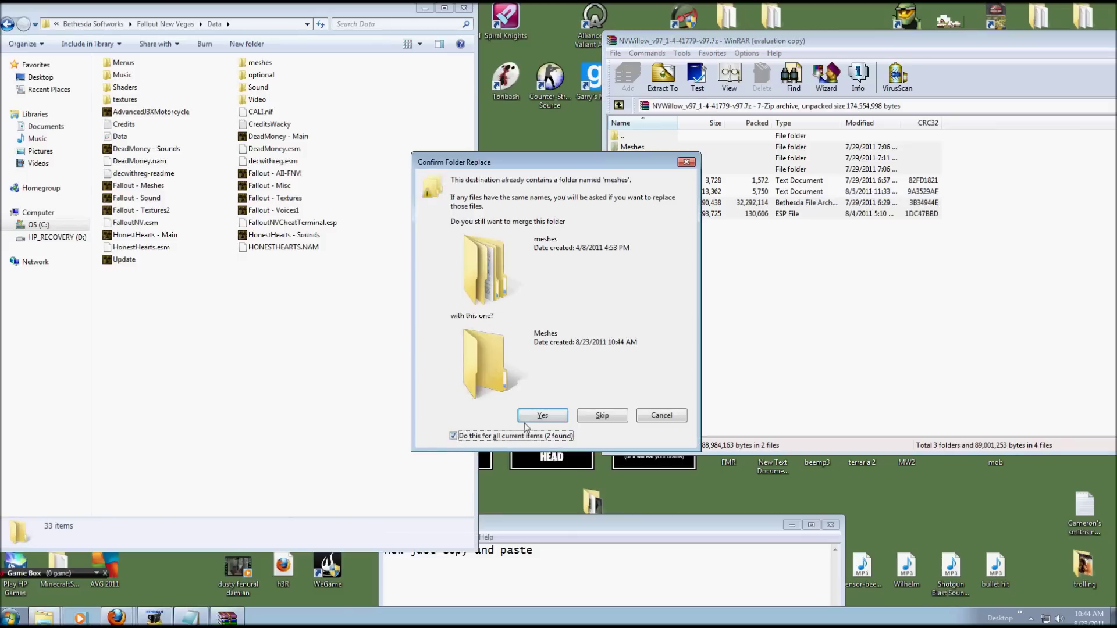
pyautogui.click(543, 416)
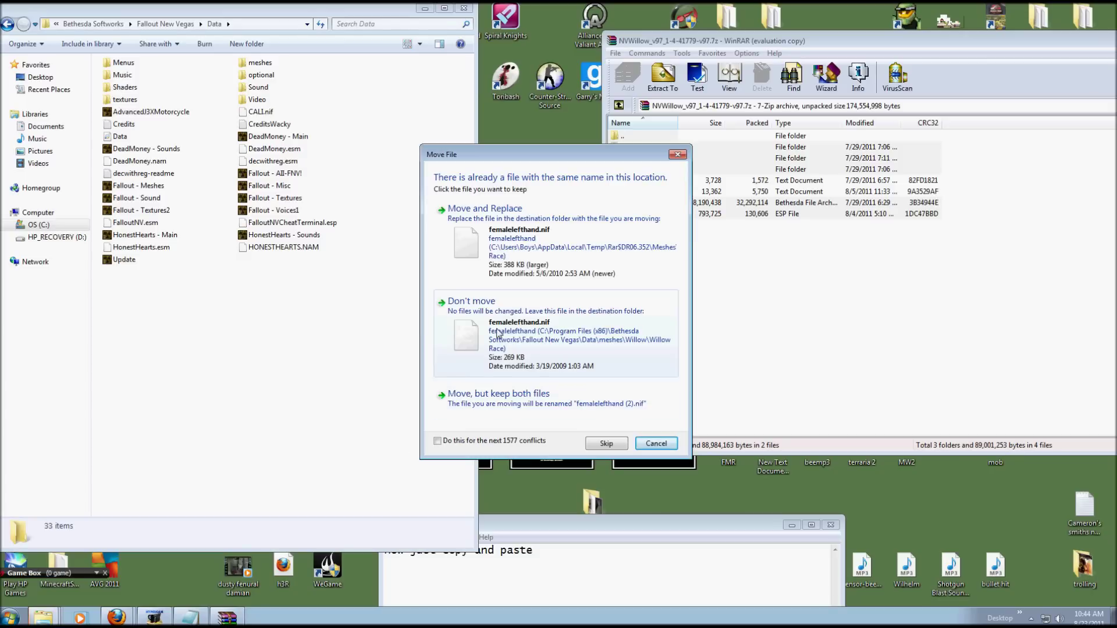
pyautogui.click(437, 441)
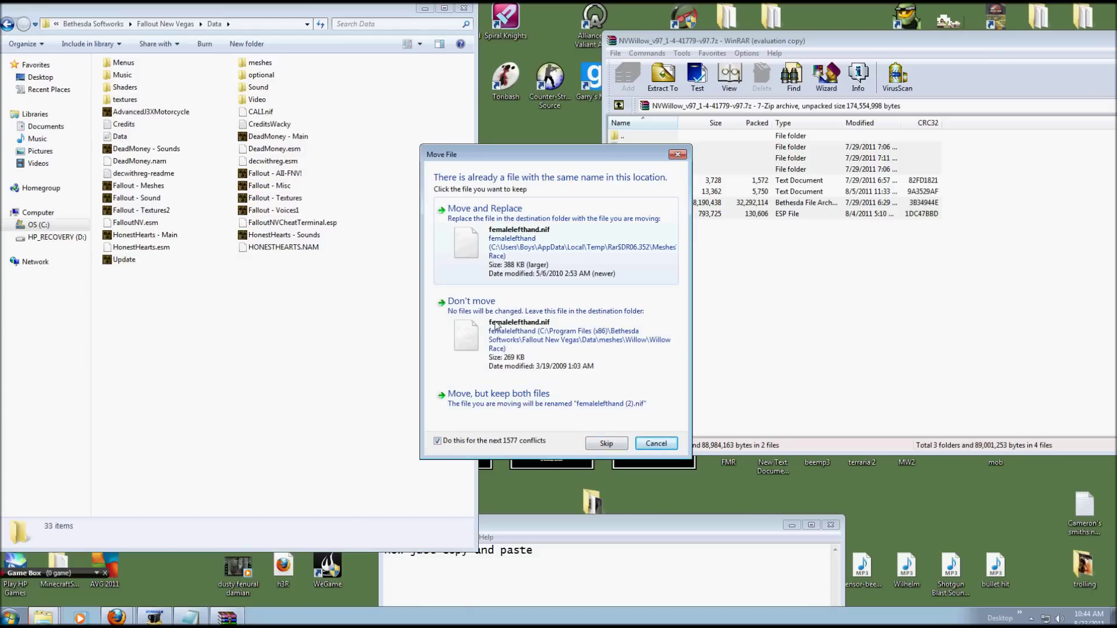
pyautogui.click(476, 257)
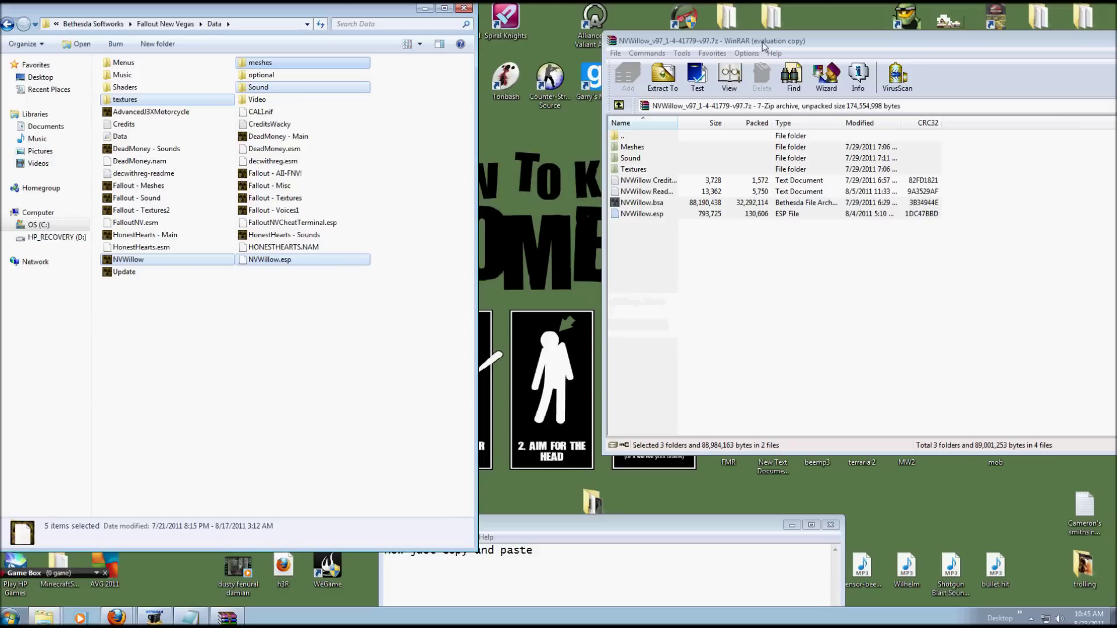
# Step: Close the NVWillow archive and the Data folder window
pyautogui.moveTo(787, 42); pyautogui.dragTo(627, 71)
pyautogui.click(1022, 71)
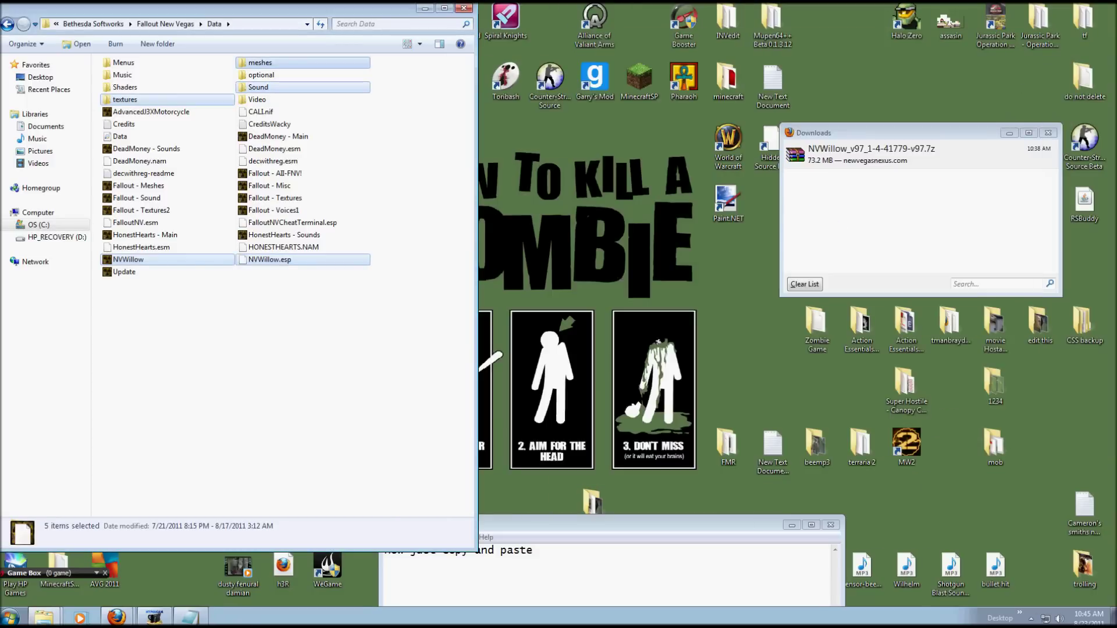
pyautogui.click(463, 8)
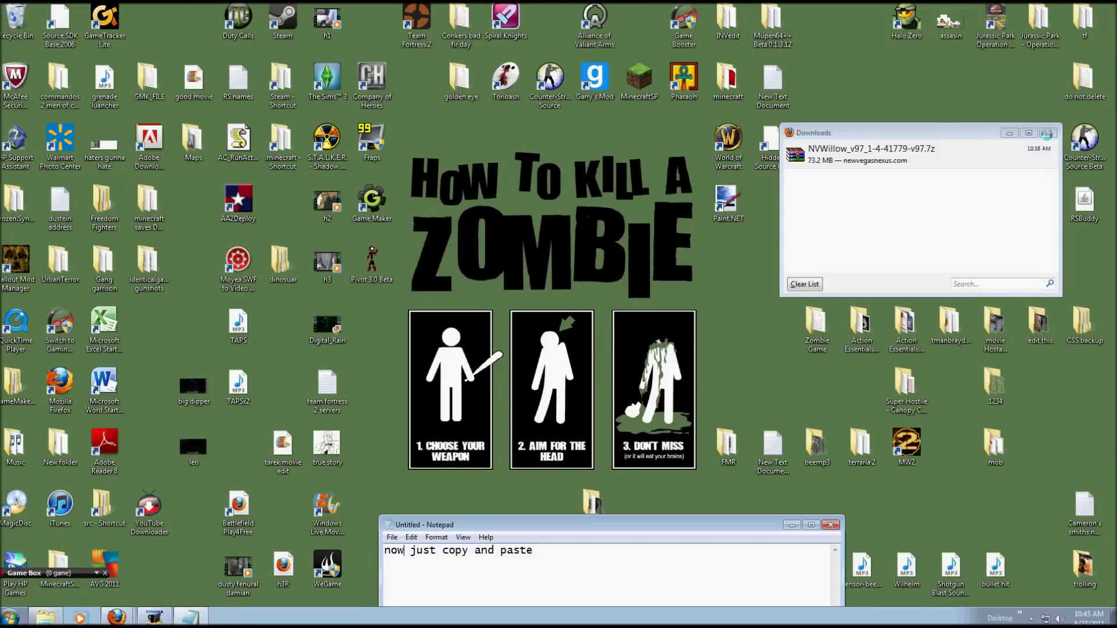
# Step: Replace the note with "there you have it how to dl and instal NVwillow" and "now how to activate it", and minimize Notepad
pyautogui.moveTo(592, 517); pyautogui.dragTo(524, 199)
pyautogui.hotkey('ctrl', 'a')
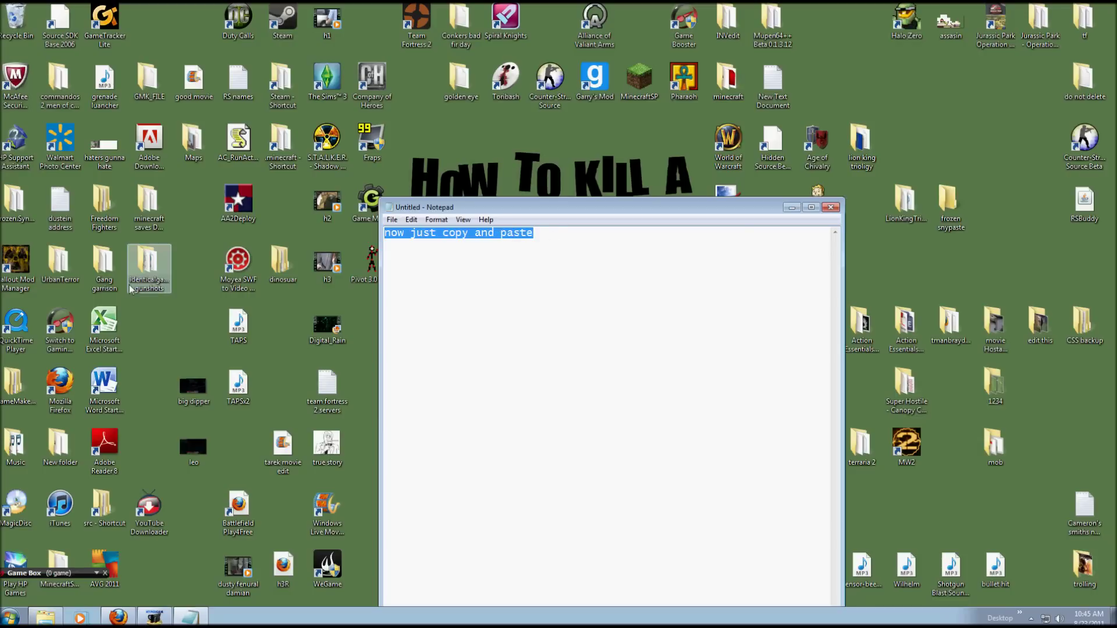
pyautogui.write('there you have ')
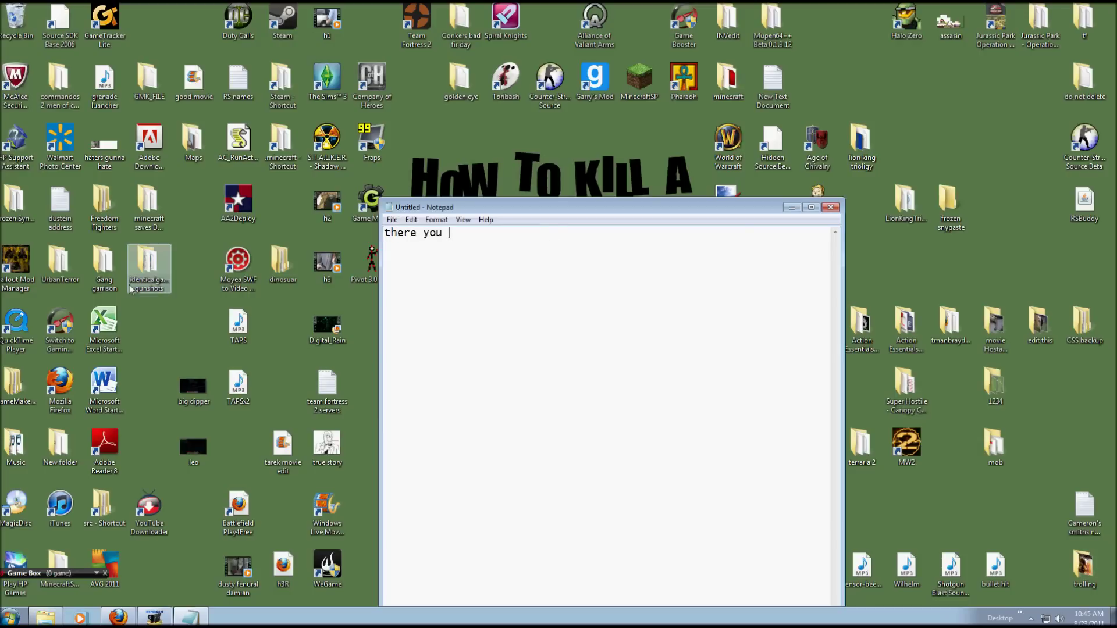
pyautogui.write('it how to dl and instal NVwillow')
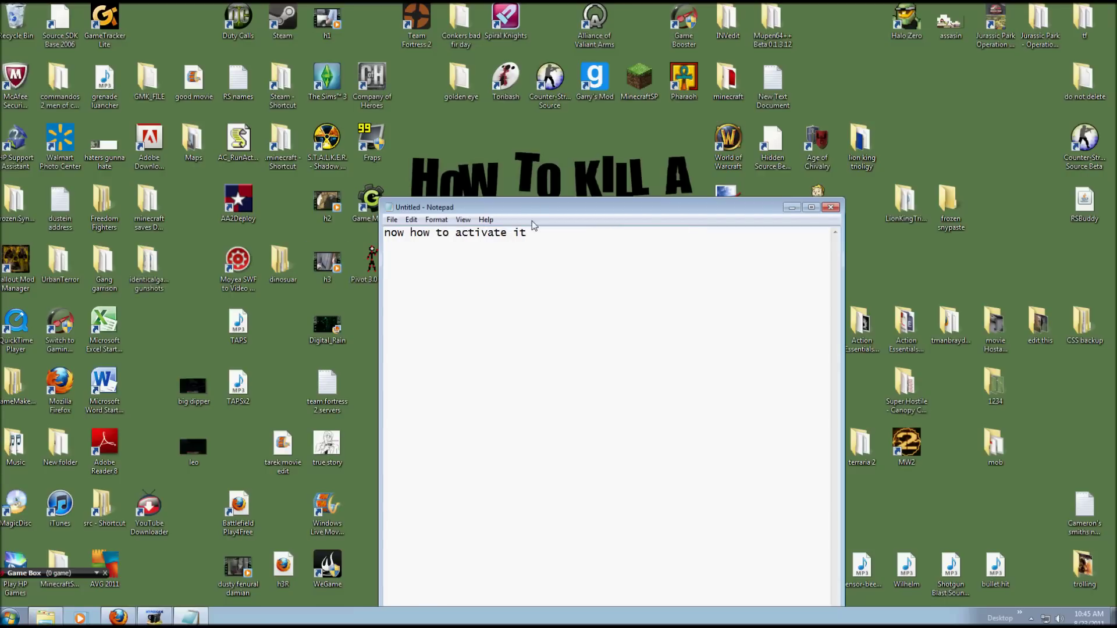
pyautogui.click(790, 208)
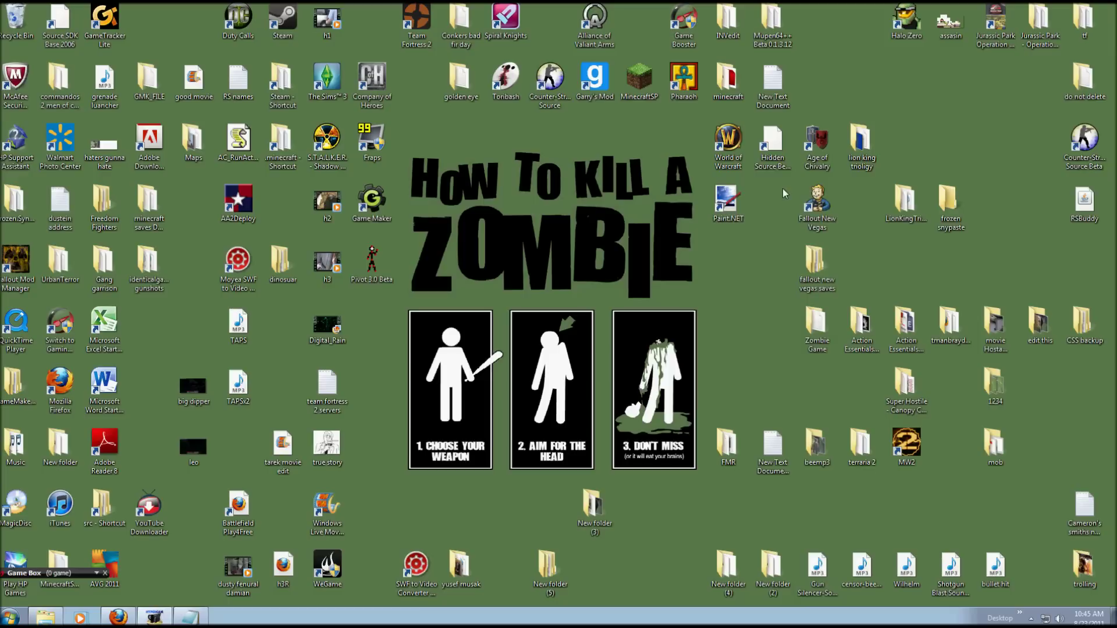
# Step: Open the Fallout New Vegas launcher, activate NVWillow.esp in its data files, and exit the launcher
pyautogui.click(815, 211)
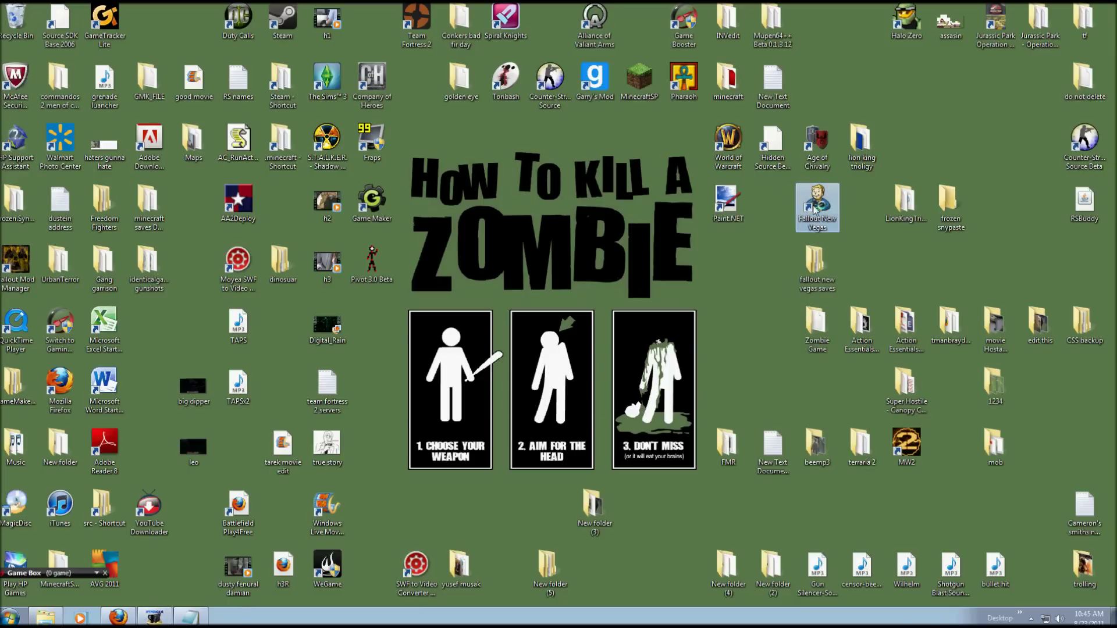
pyautogui.doubleClick(815, 210)
pyautogui.click(715, 313)
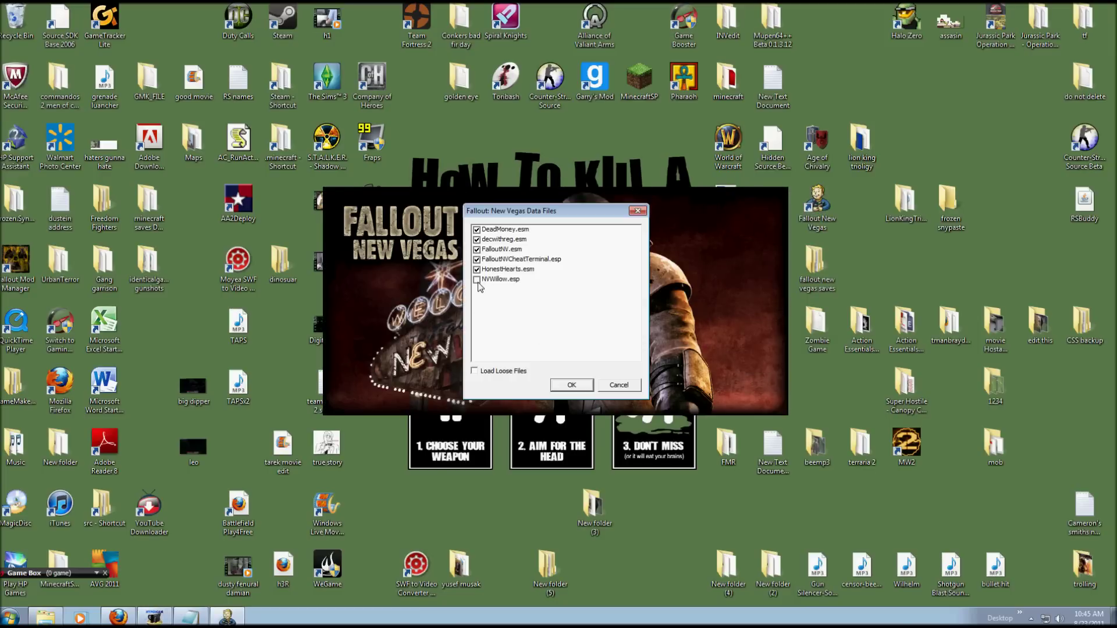
pyautogui.click(571, 384)
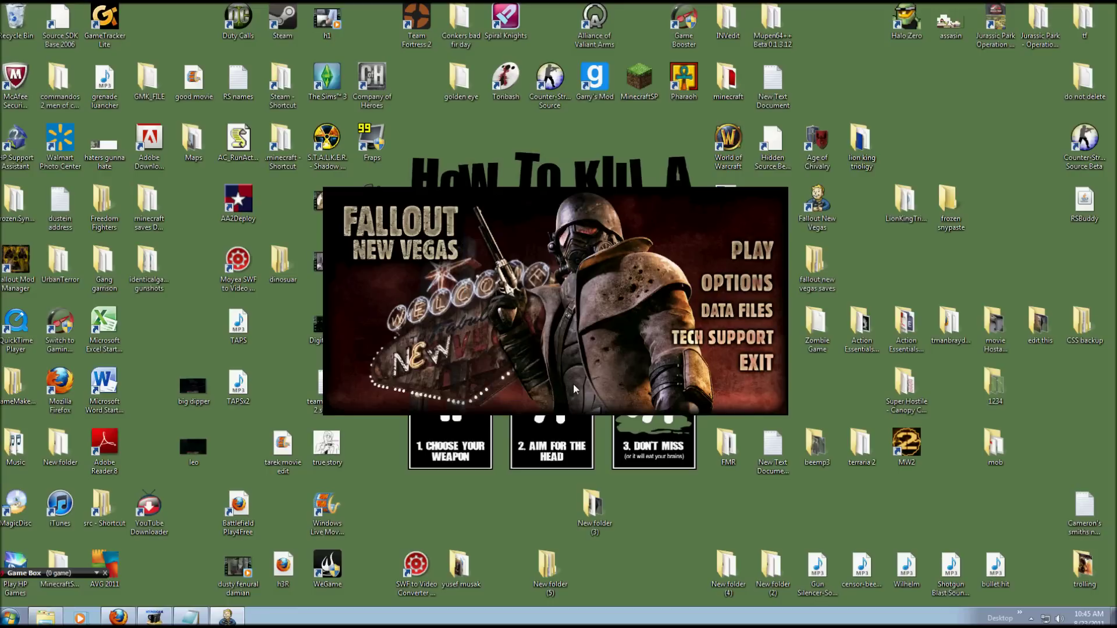
pyautogui.click(751, 363)
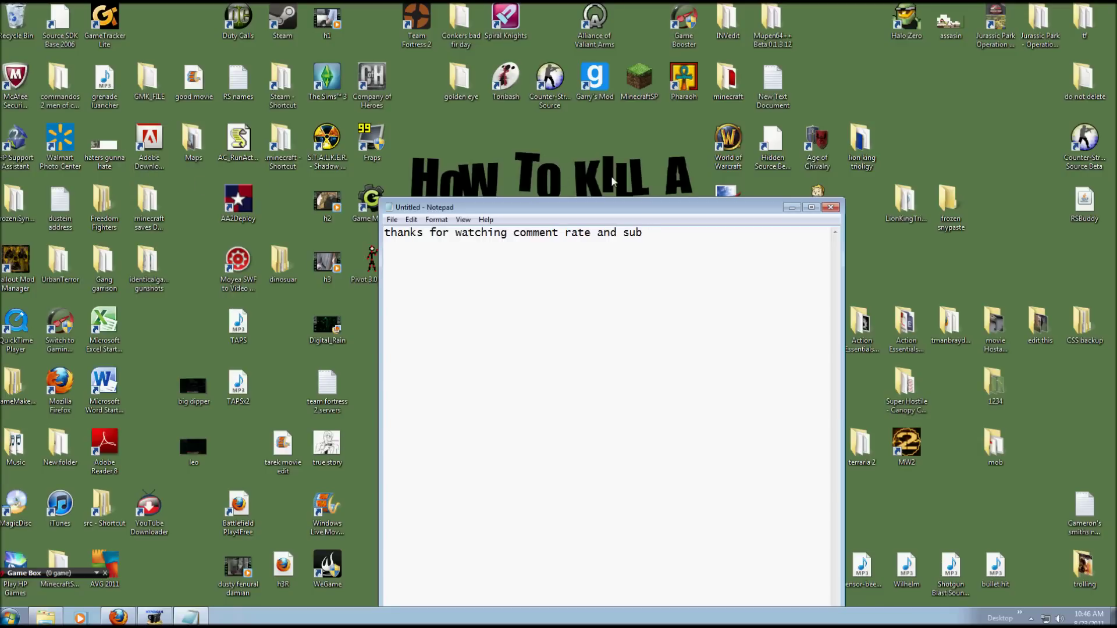
# Step: Finish the note with "thanks for watching comment rate and sub" and close Notepad without saving
pyautogui.click(831, 208)
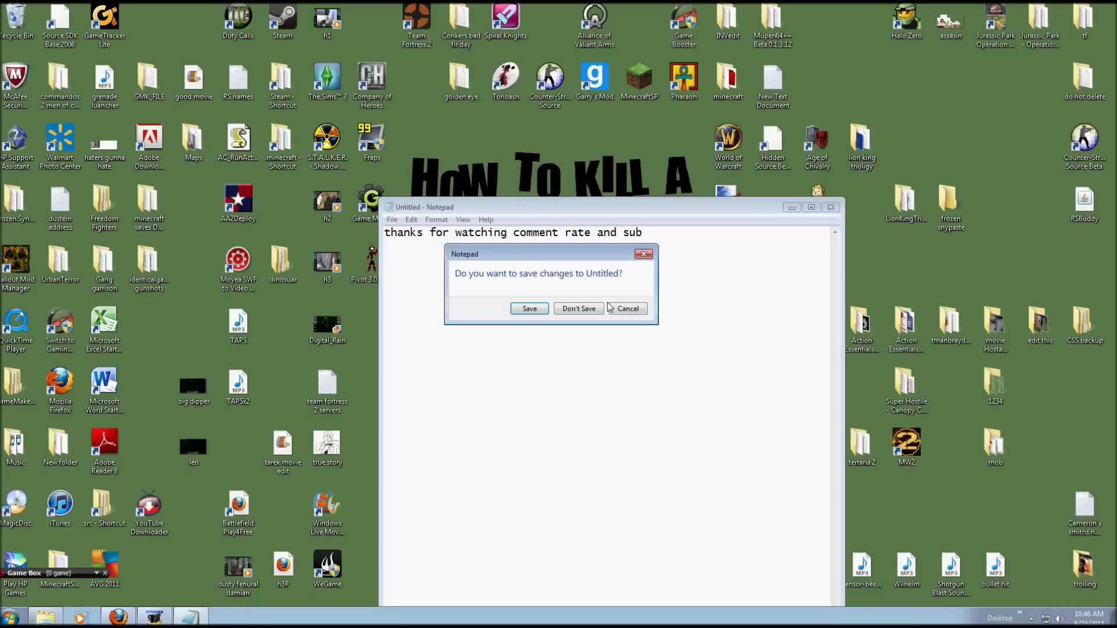
pyautogui.click(575, 309)
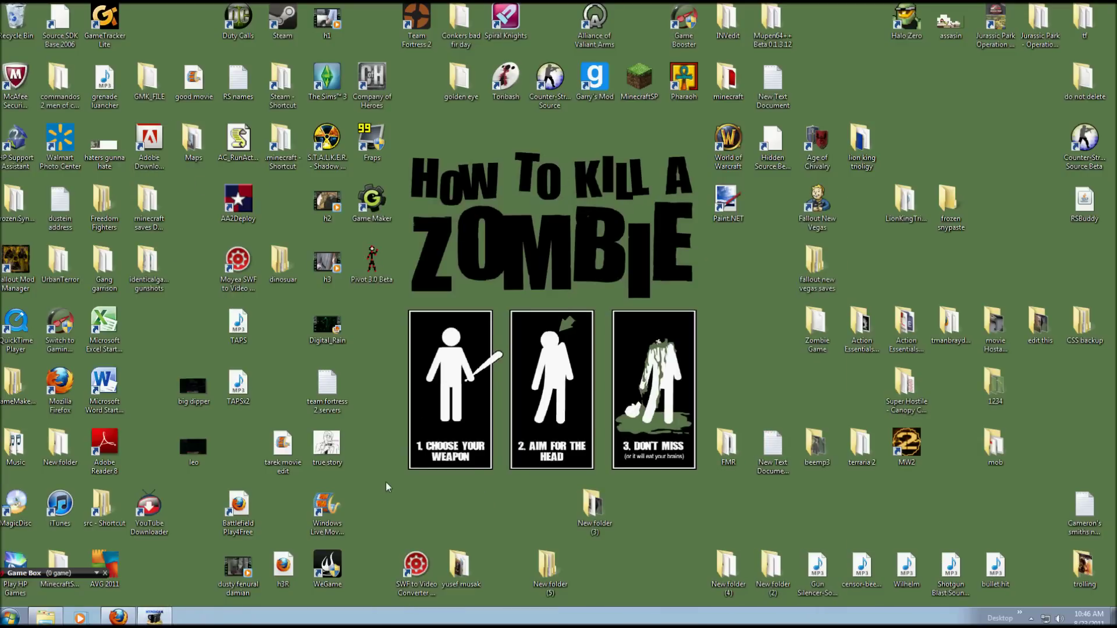